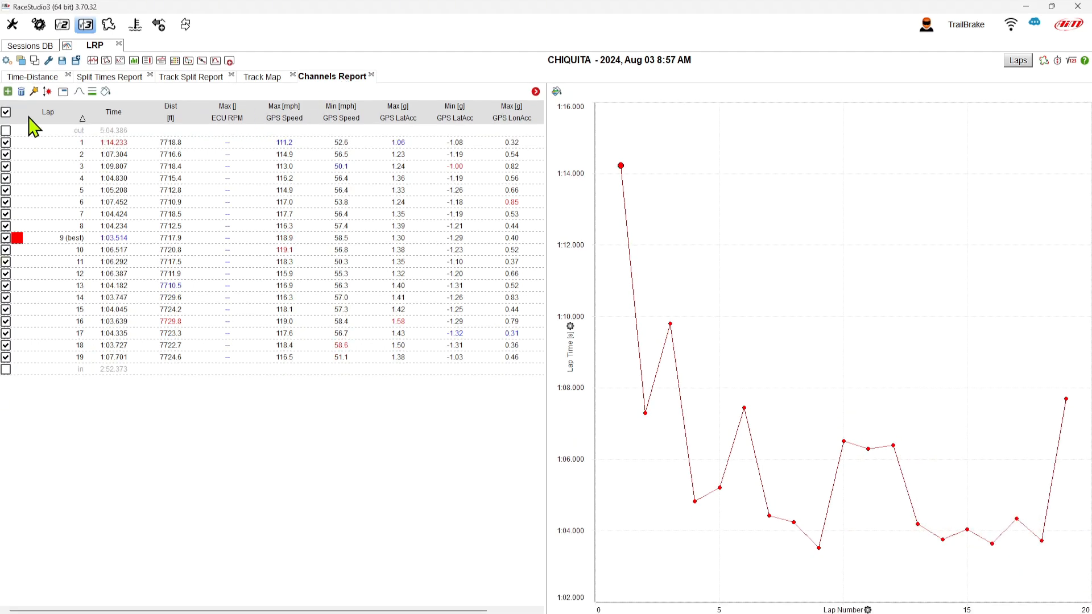
# - Exclude lap 1 from the channels report
pyautogui.click(6, 143)
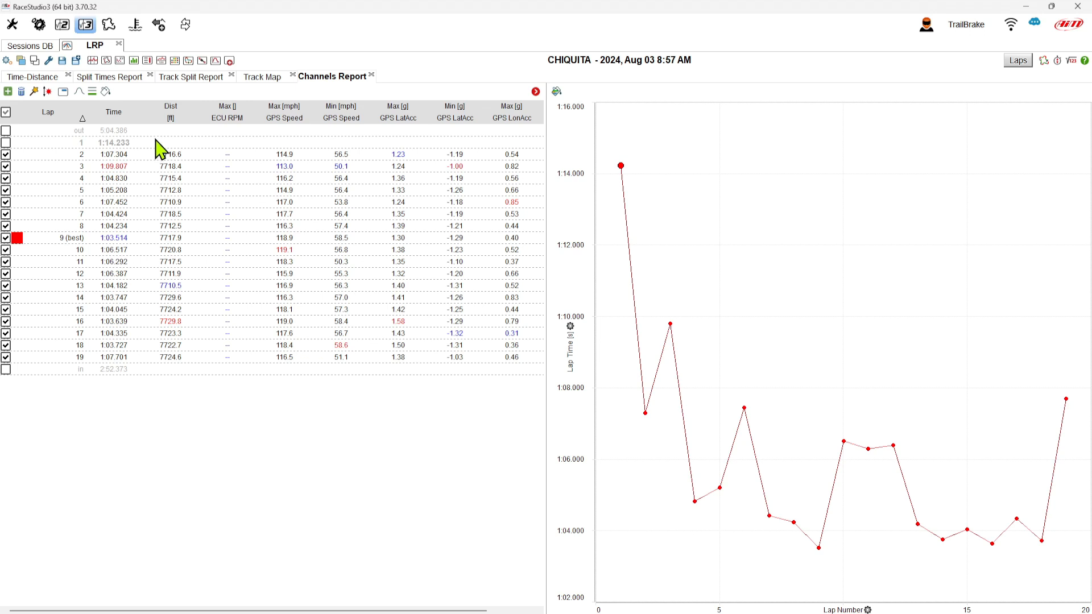
# - Sort the laps by maximum GPS speed in both directions, then return to lap-number order
pyautogui.click(288, 119)
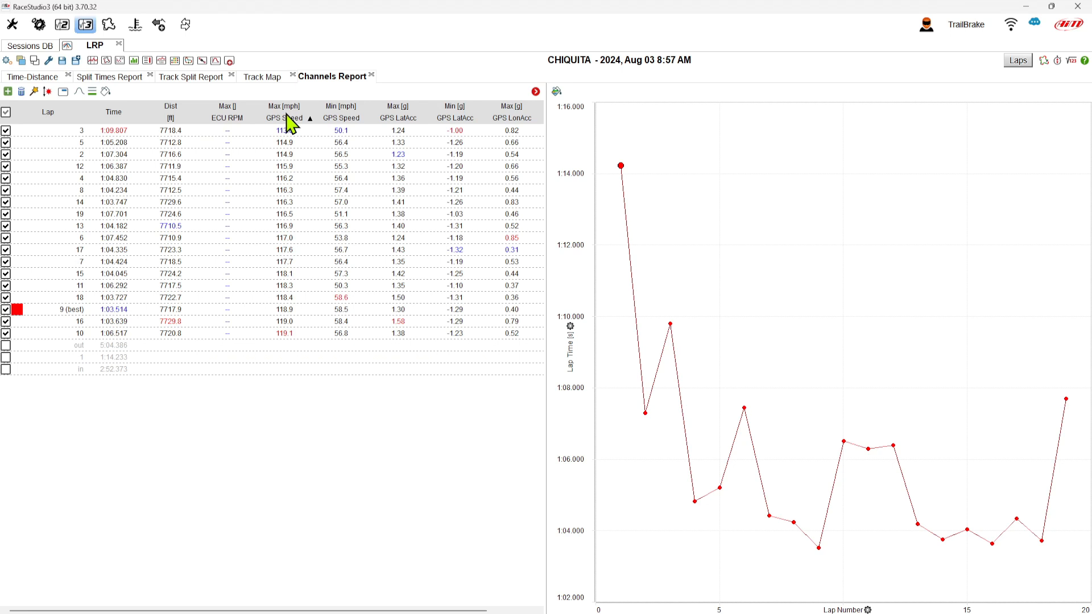
pyautogui.click(291, 123)
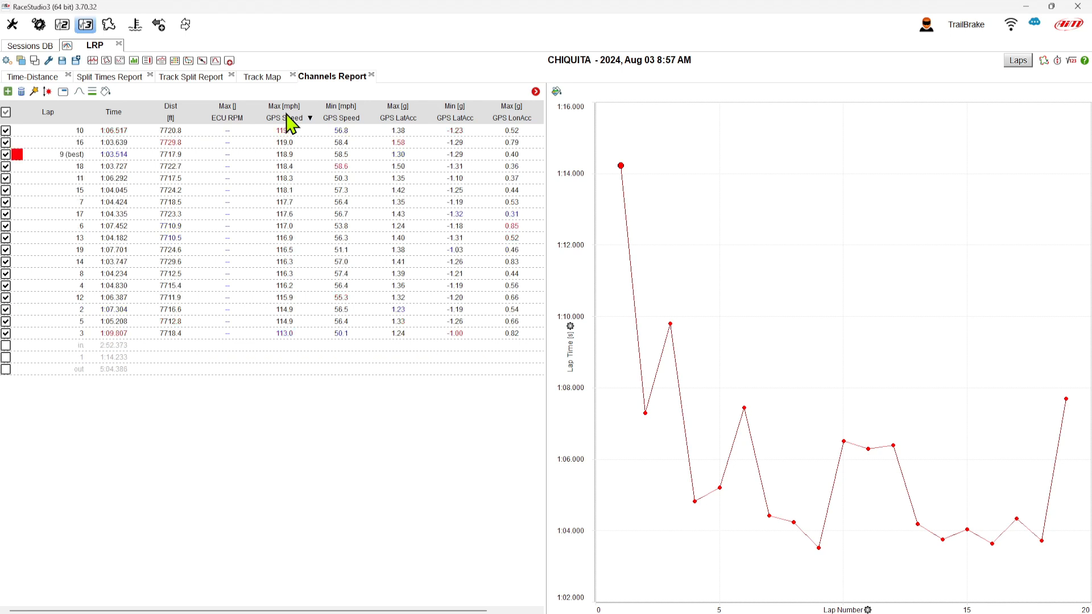
pyautogui.click(50, 113)
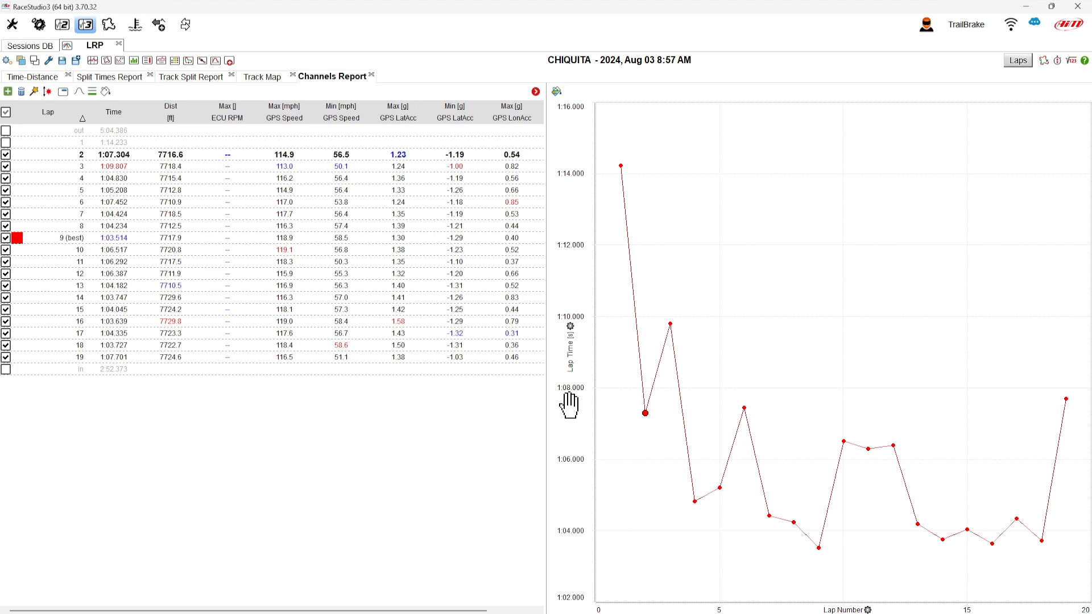
# - Select lap 3, apply the Vehicle Performance default report items and scroll through their columns
pyautogui.click(288, 169)
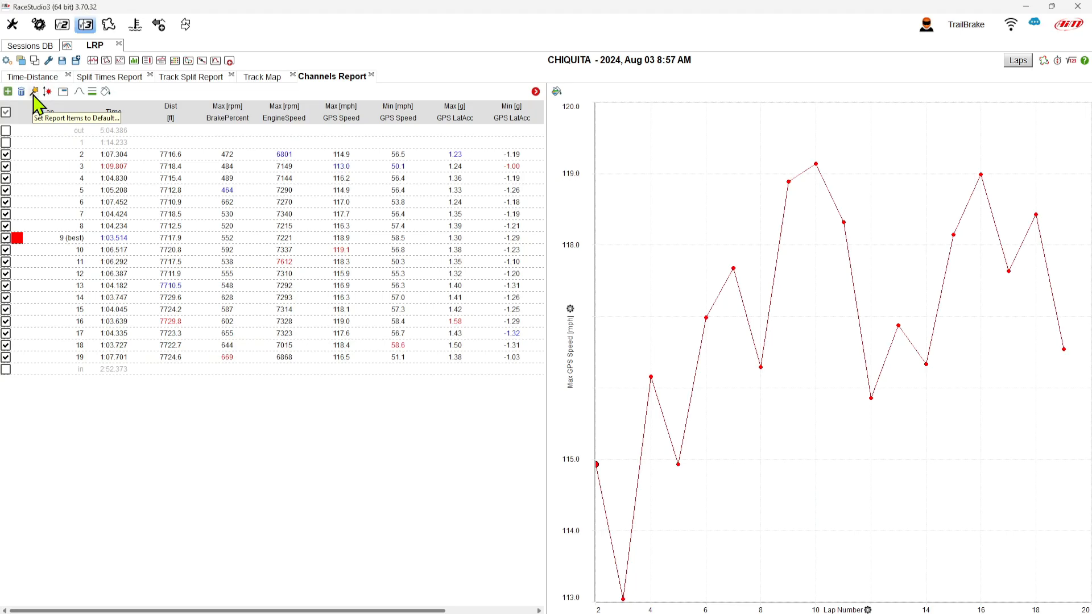
pyautogui.click(33, 96)
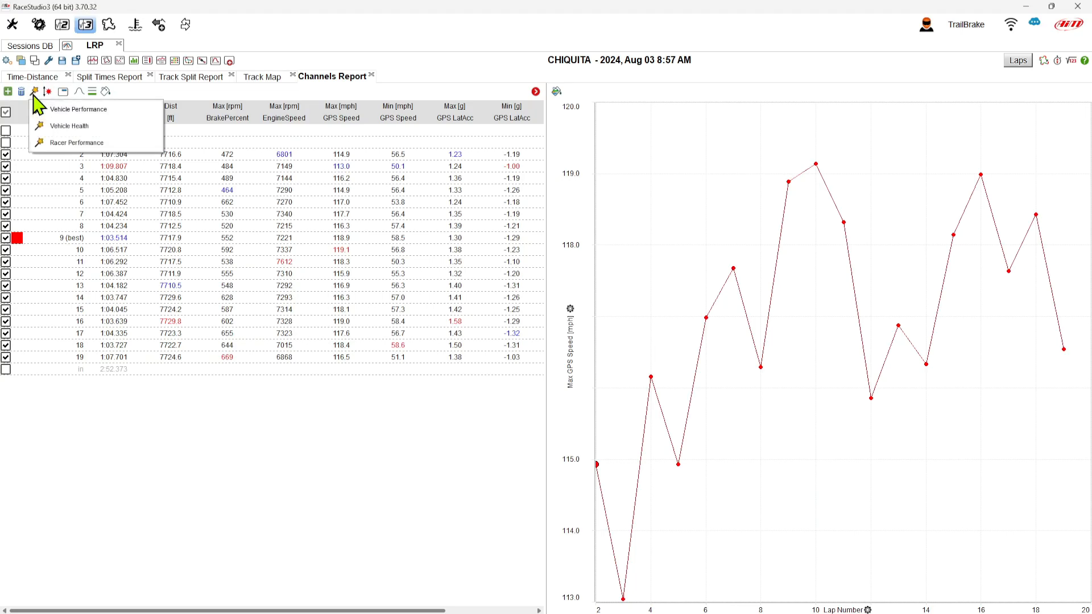
pyautogui.click(72, 110)
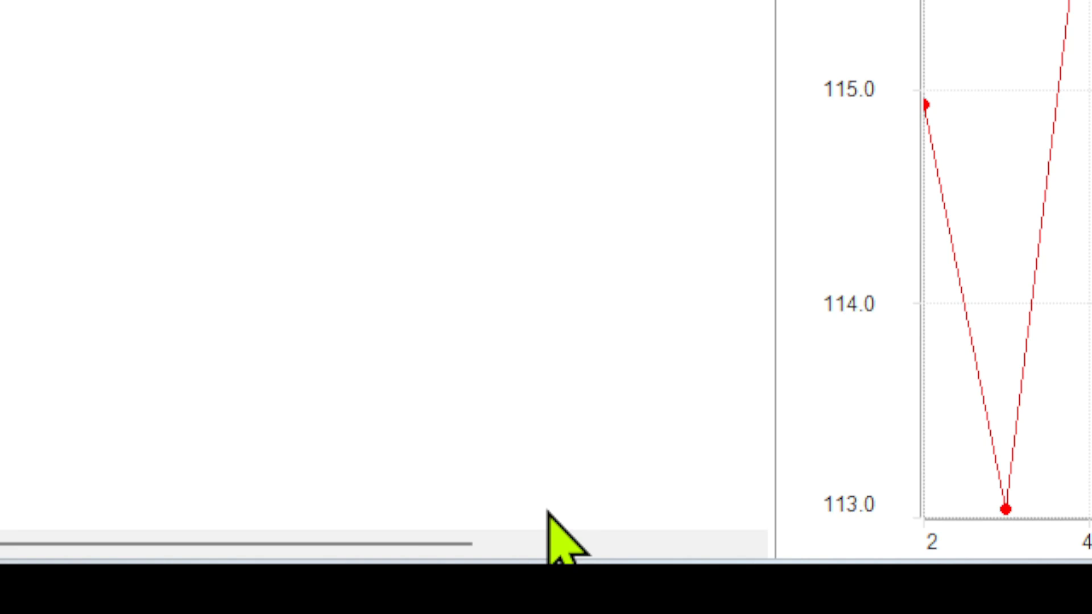
pyautogui.click(615, 543)
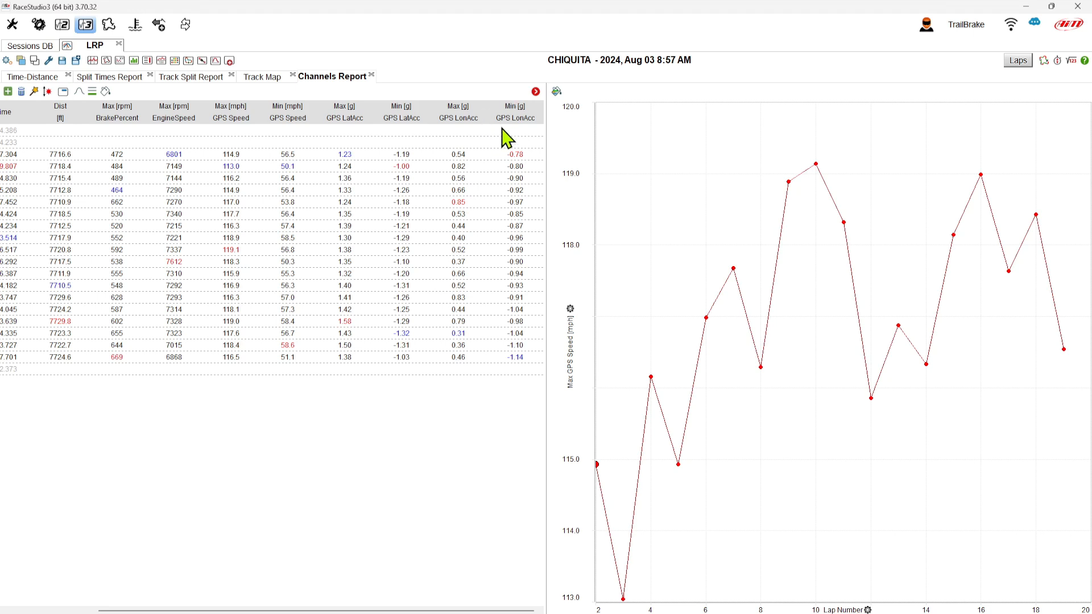
# - Apply the Vehicle Health default report items and scroll through their columns
pyautogui.click(34, 91)
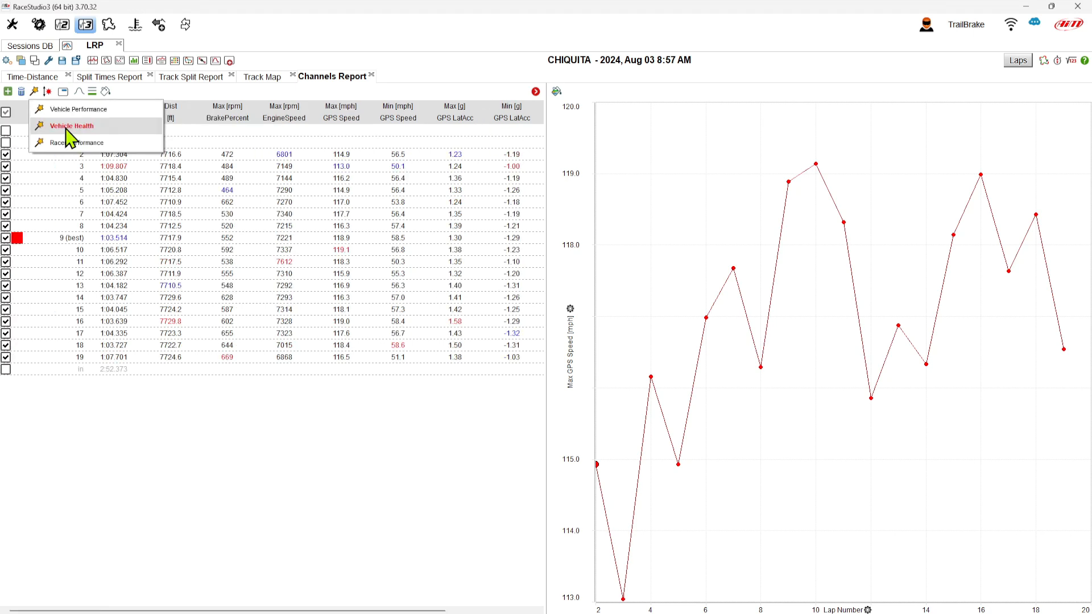
pyautogui.click(71, 126)
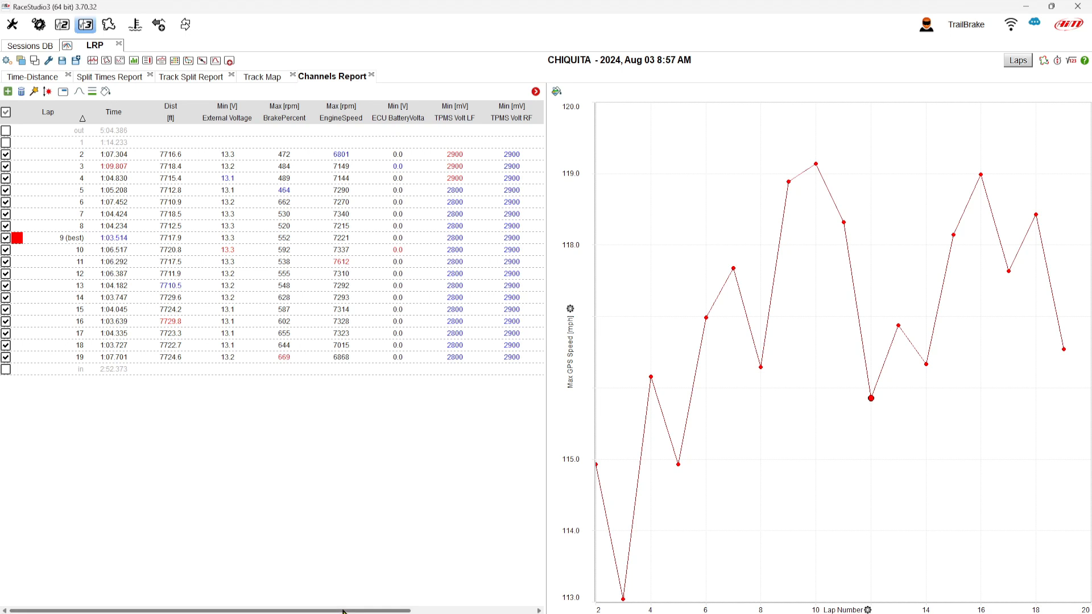
pyautogui.moveTo(344, 611); pyautogui.dragTo(472, 612)
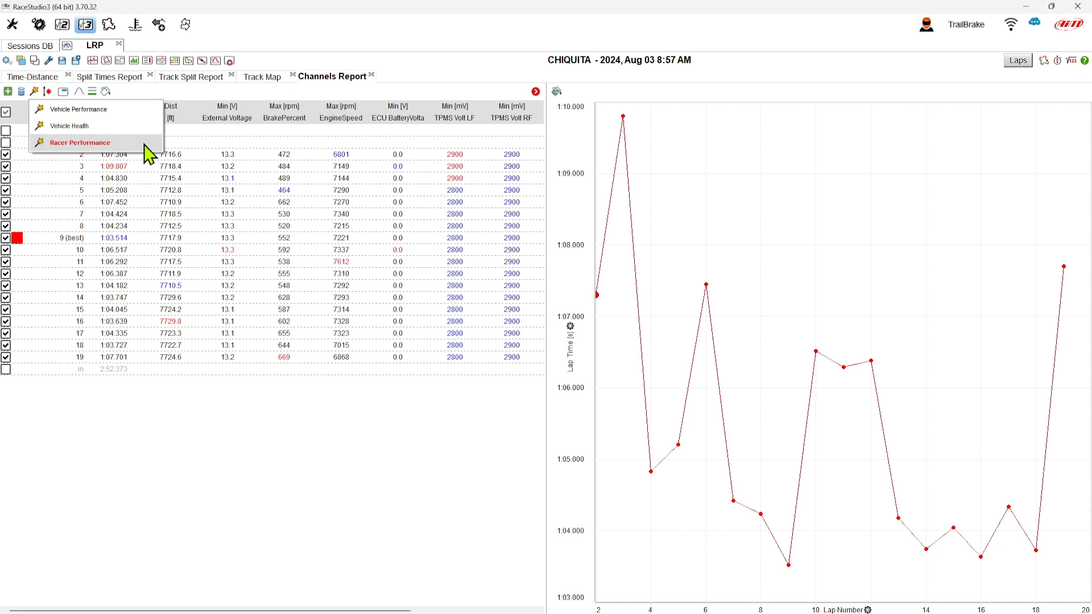
# - Apply the Racer Performance default report items and scroll through their columns
pyautogui.click(149, 154)
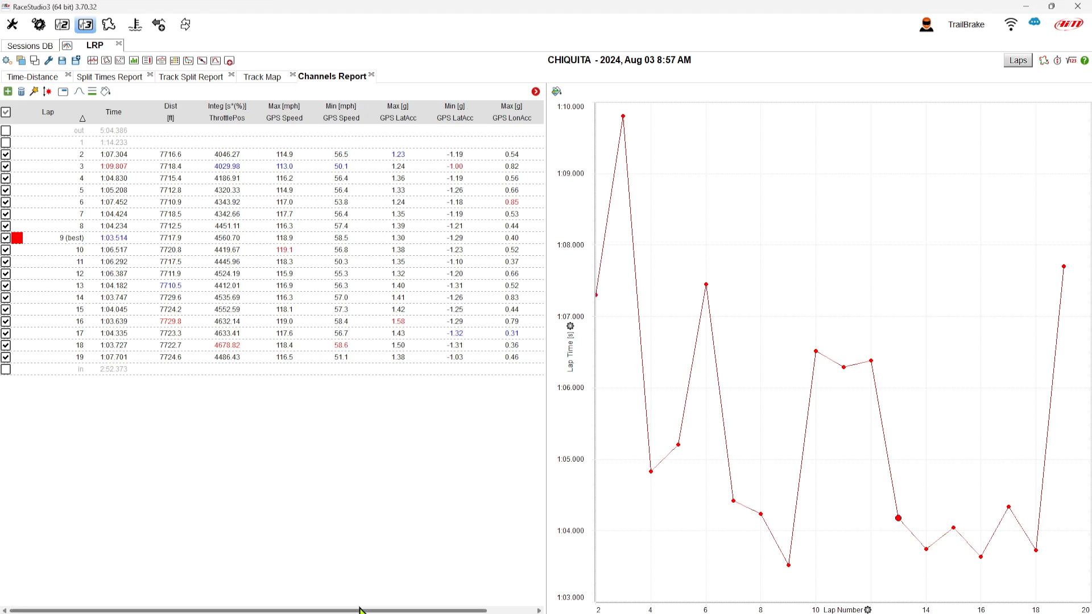
pyautogui.moveTo(360, 612); pyautogui.dragTo(408, 611)
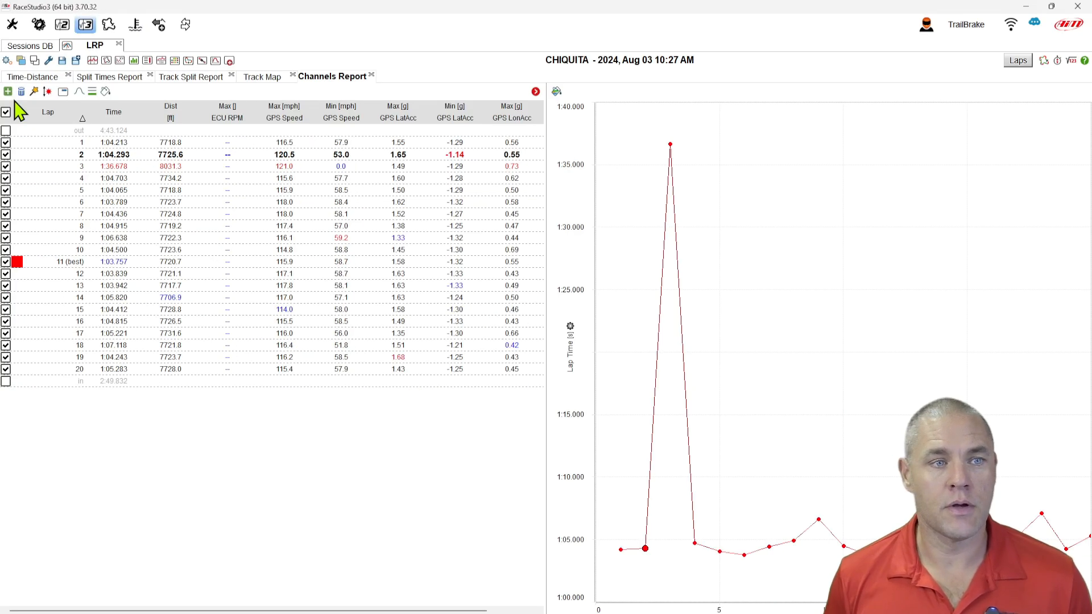
# - Add new report items for the BRAKEPRESSURE channel with the Minimum, Maximum and Integral operators
pyautogui.click(8, 91)
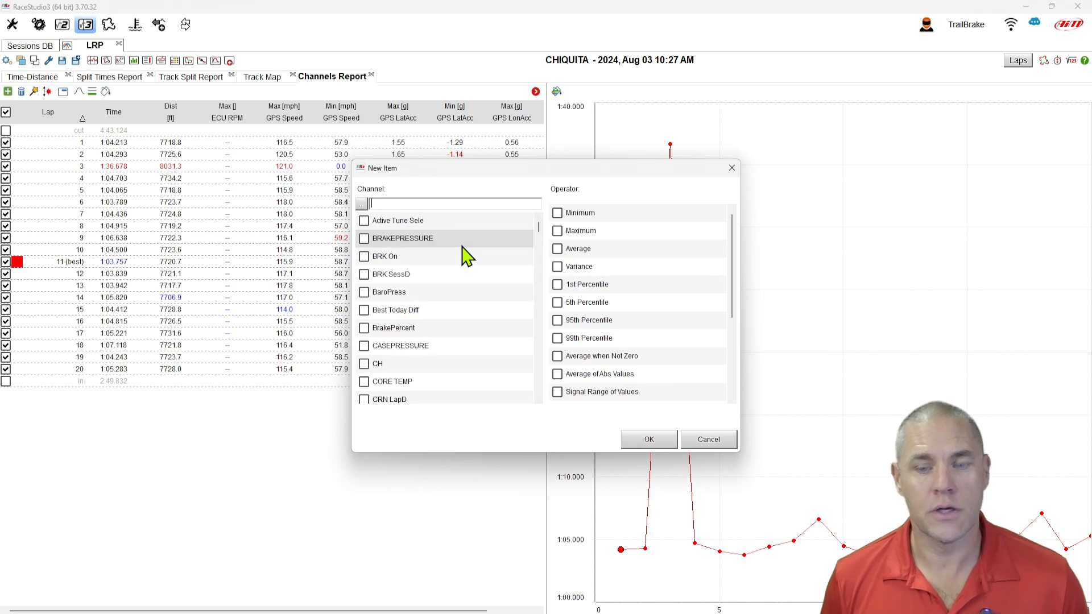
pyautogui.write('4')
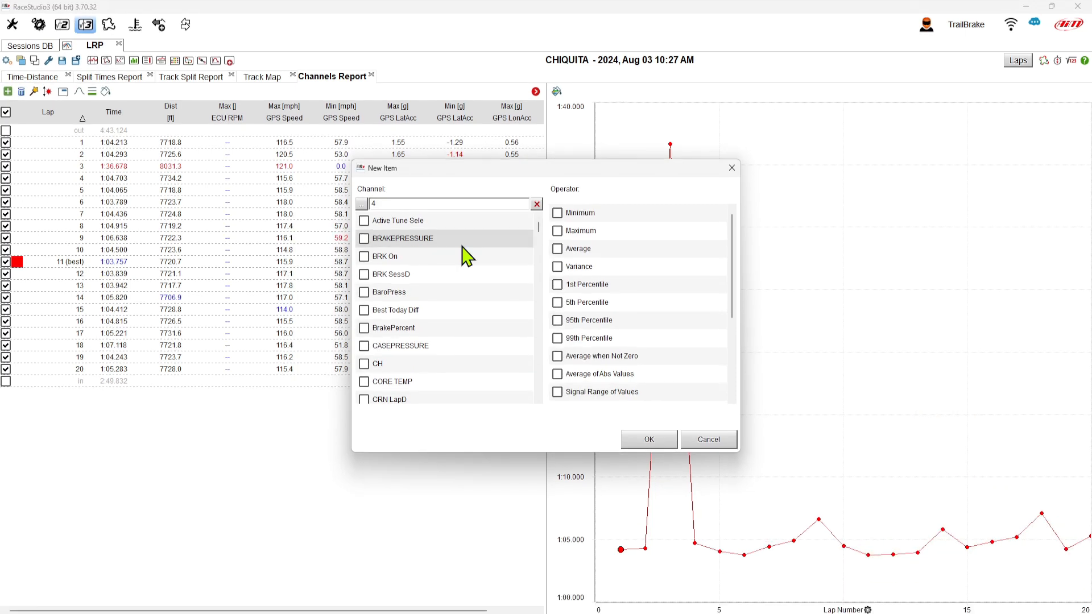
pyautogui.click(364, 238)
pyautogui.click(557, 212)
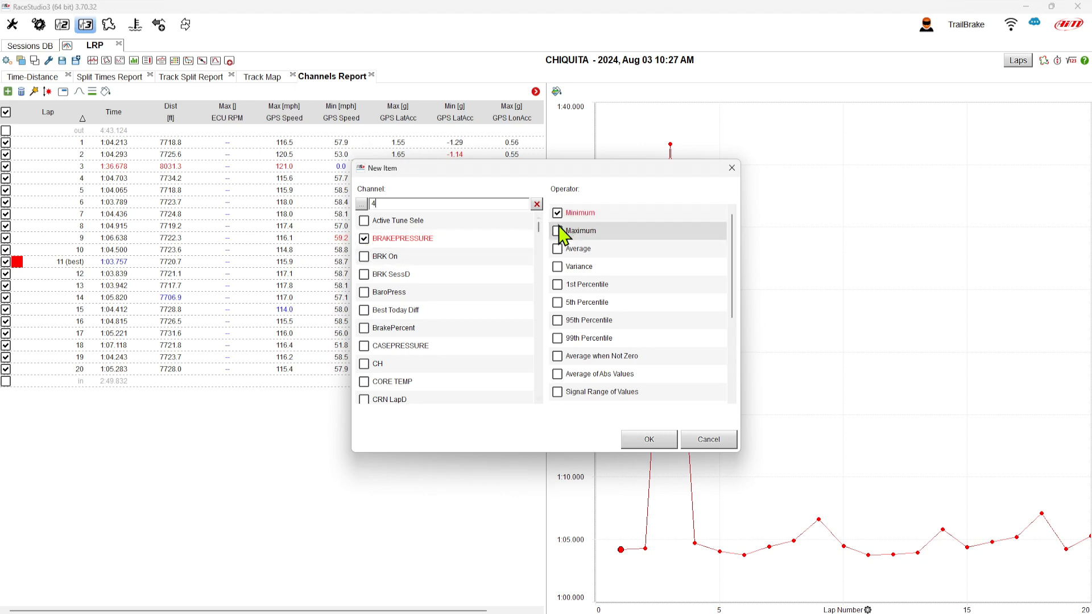
pyautogui.click(558, 230)
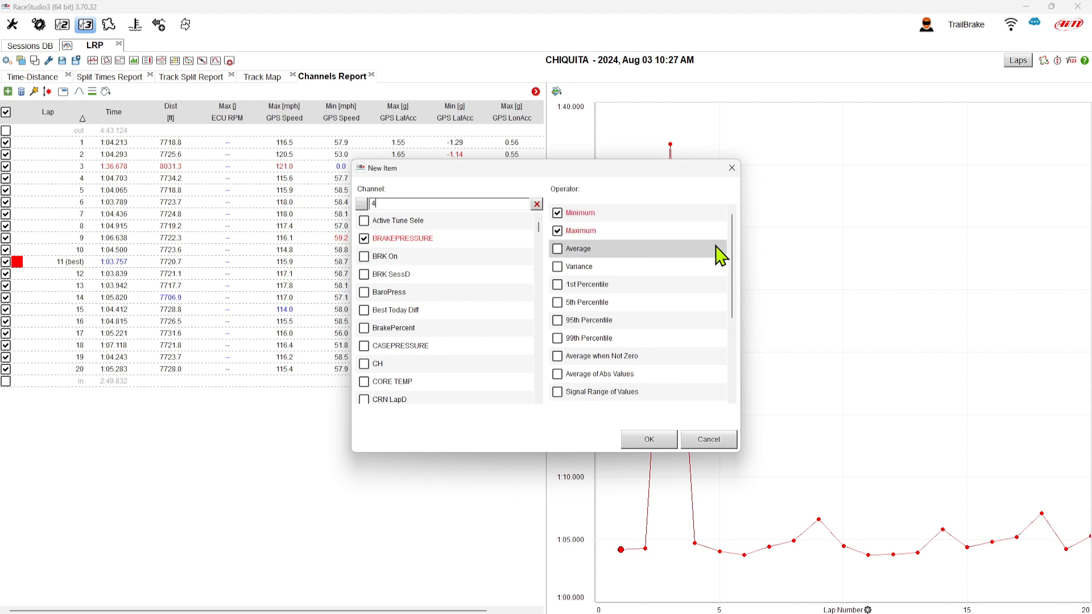
pyautogui.scroll(-1, 735, 255)
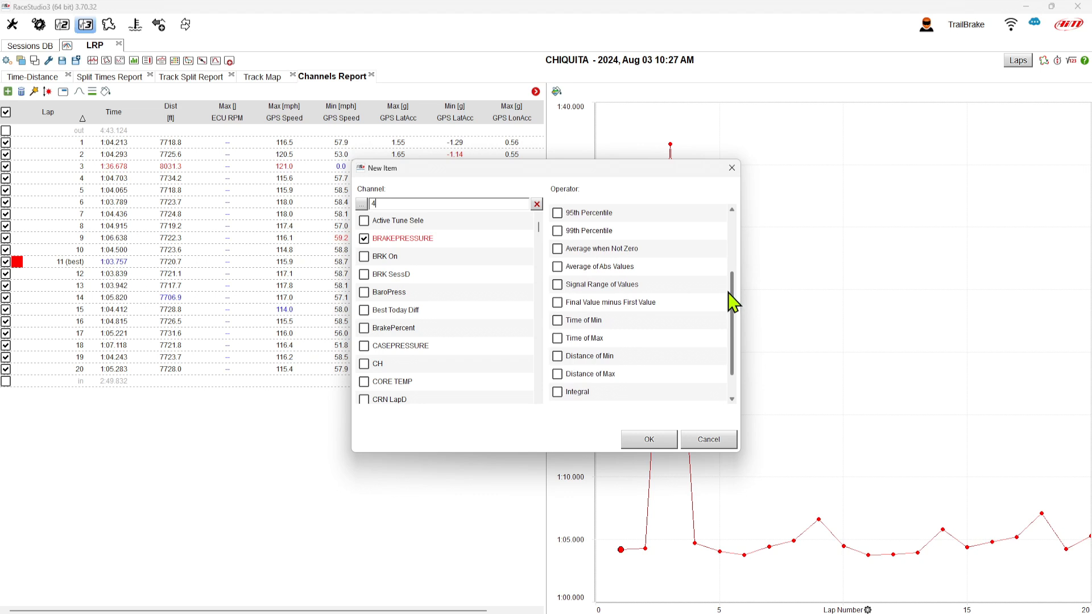
pyautogui.moveTo(734, 297); pyautogui.dragTo(732, 317)
pyautogui.click(563, 358)
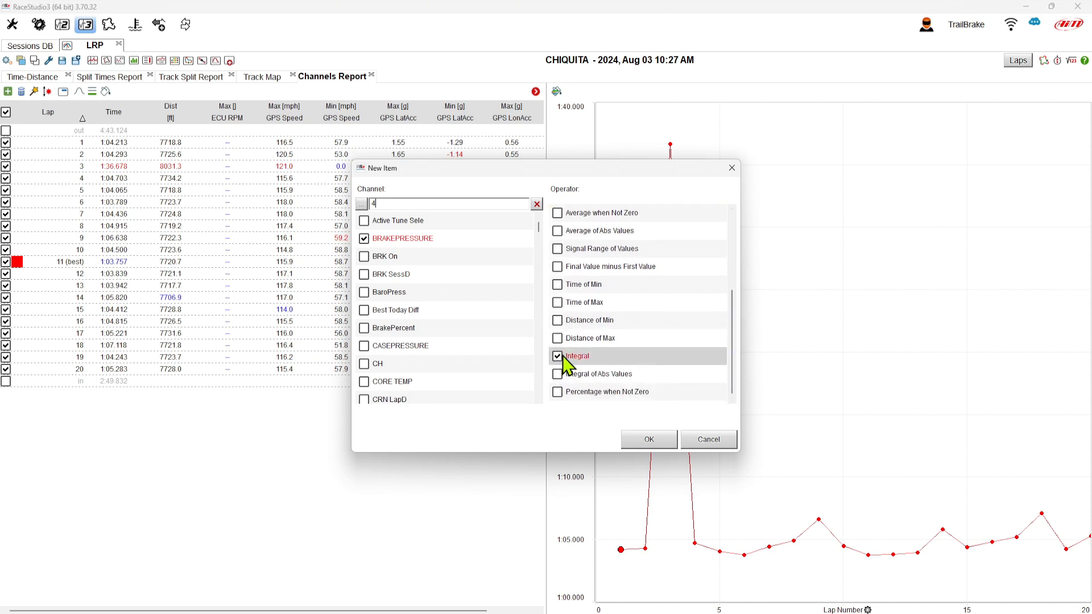
pyautogui.click(648, 439)
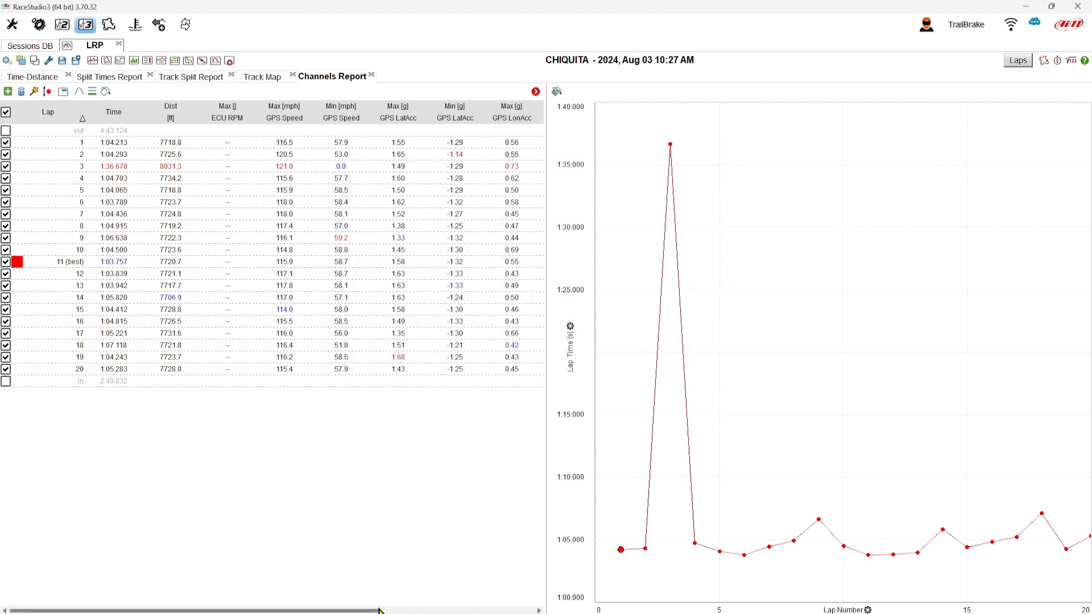
# - Sort the laps by the brake pressure and acceleration columns, then return to lap-number order
pyautogui.moveTo(373, 611); pyautogui.dragTo(528, 611)
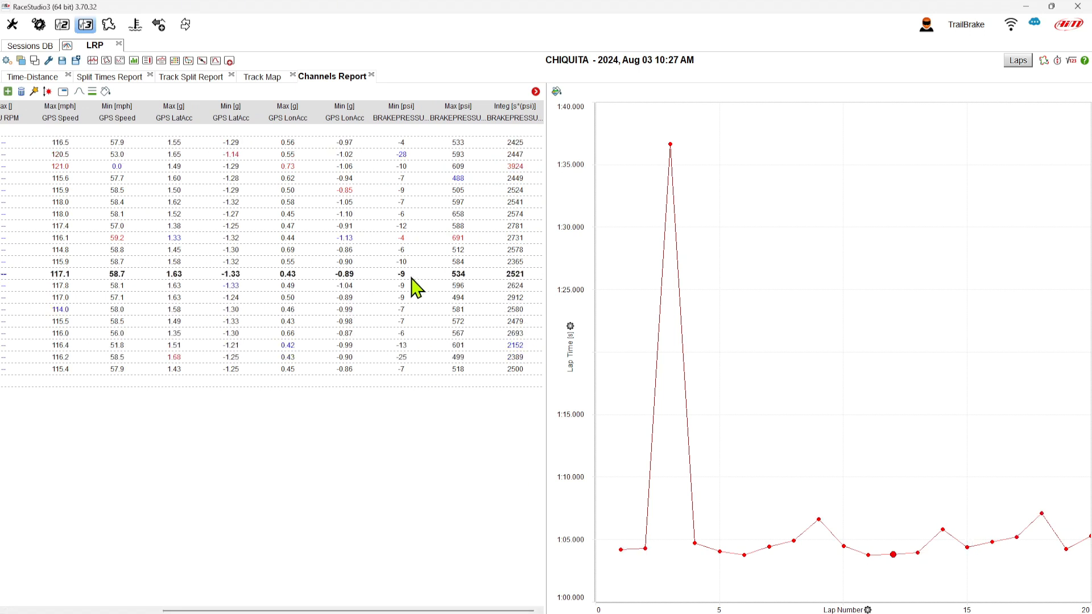
pyautogui.click(401, 114)
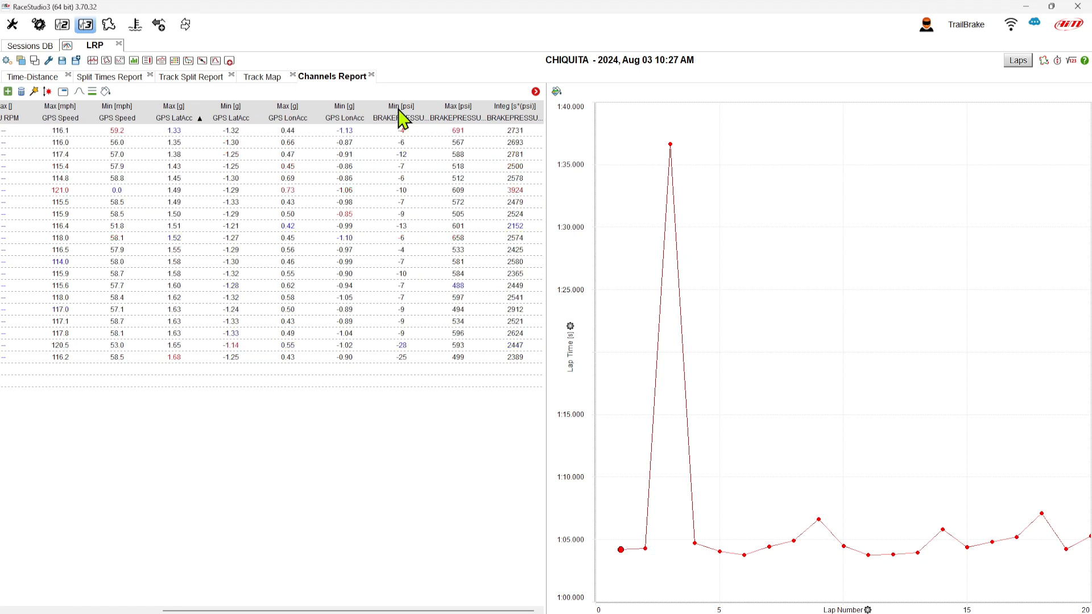
pyautogui.click(458, 114)
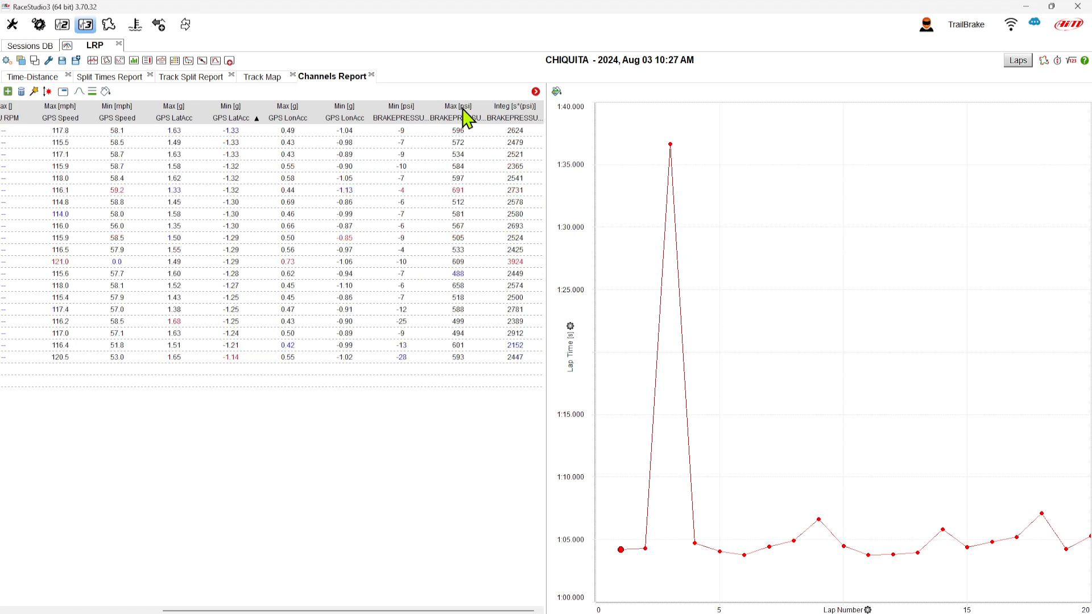
pyautogui.click(515, 114)
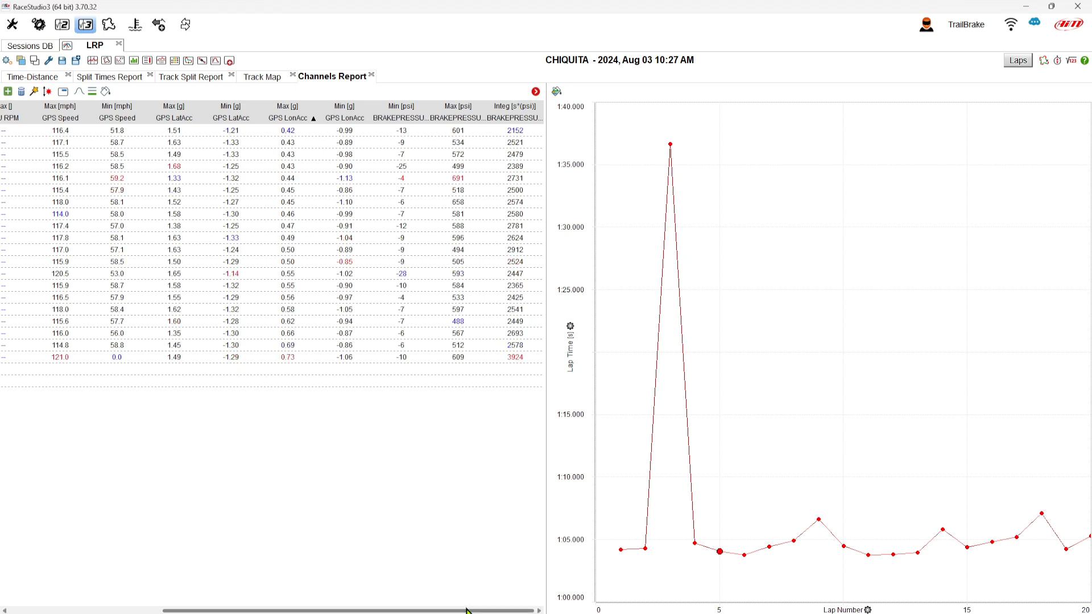
pyautogui.moveTo(470, 610); pyautogui.dragTo(290, 610)
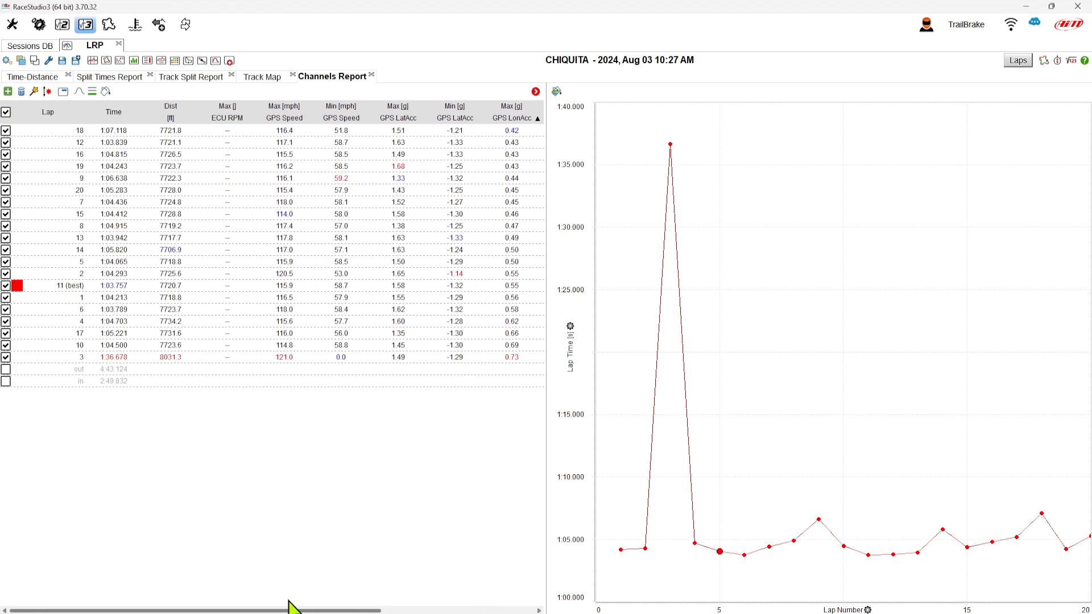
pyautogui.click(53, 113)
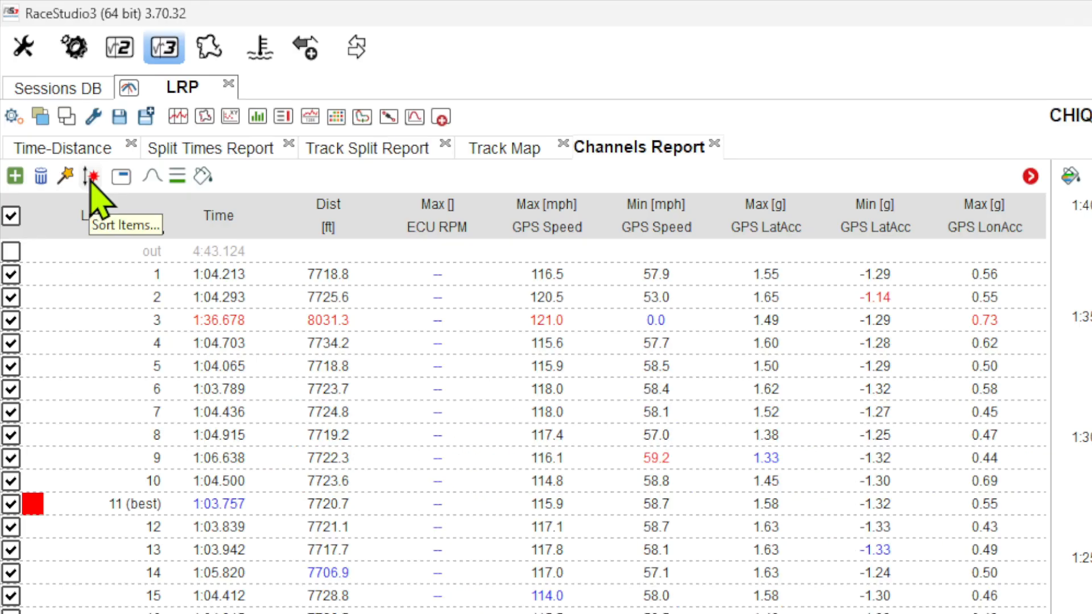
# - Reorder the report items so Max, Min and Integ BRAKEPRESSURE come first in the list
pyautogui.click(46, 93)
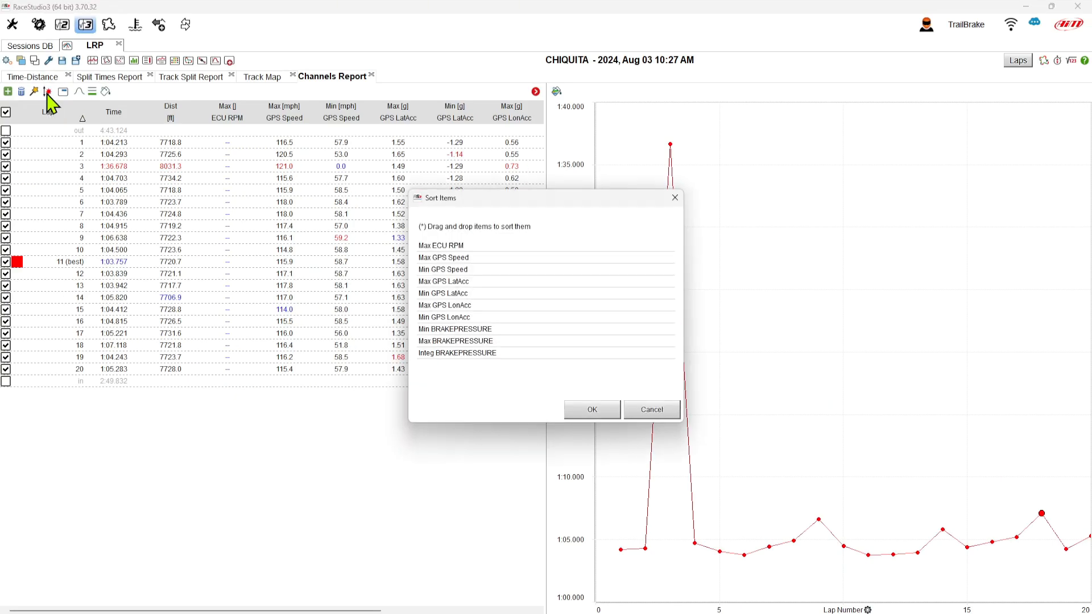
pyautogui.click(477, 353)
pyautogui.moveTo(479, 341); pyautogui.dragTo(482, 254)
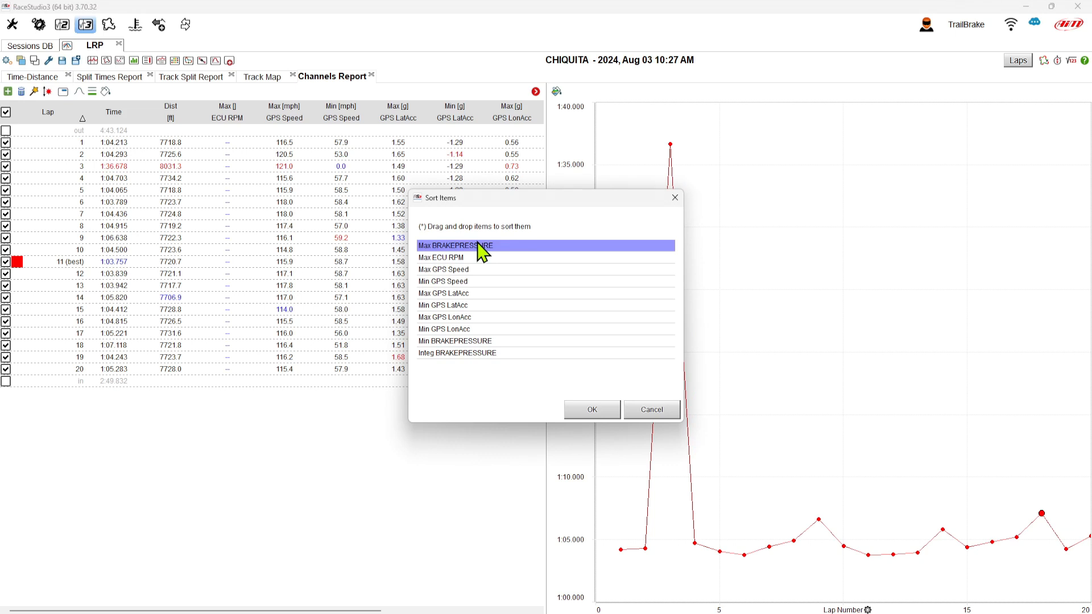
pyautogui.click(466, 332)
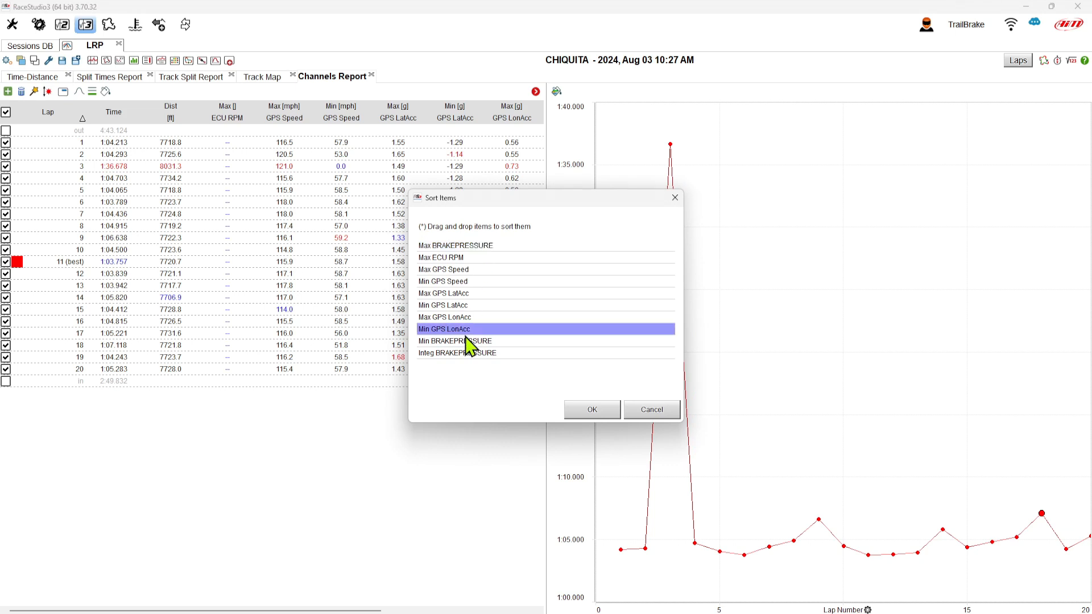
pyautogui.click(466, 340)
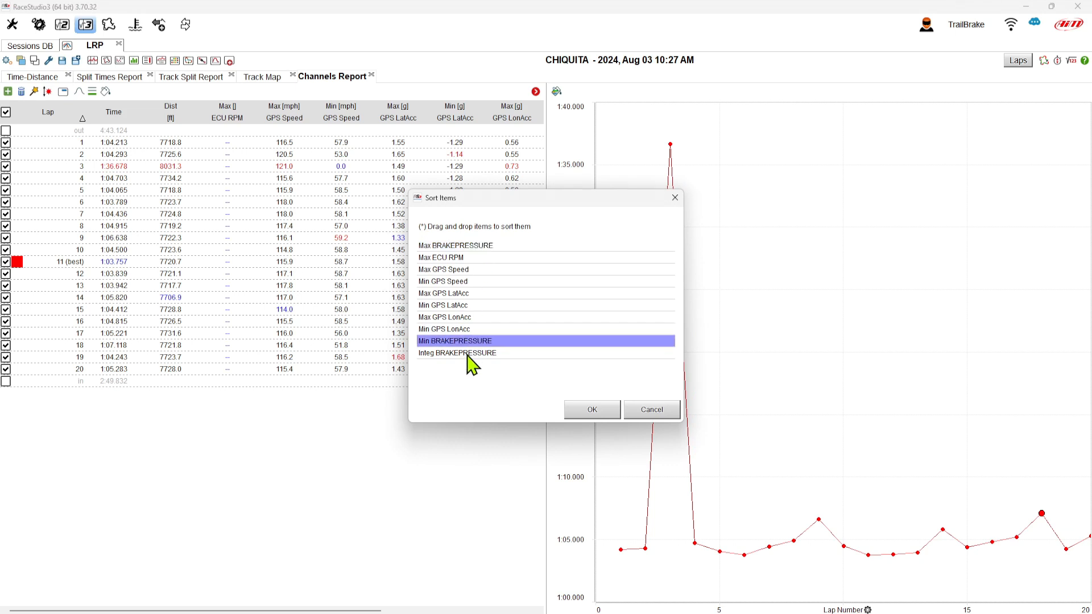
pyautogui.keyDown('shift'); pyautogui.click(467, 354); pyautogui.keyUp('shift')
pyautogui.moveTo(468, 355); pyautogui.dragTo(482, 253)
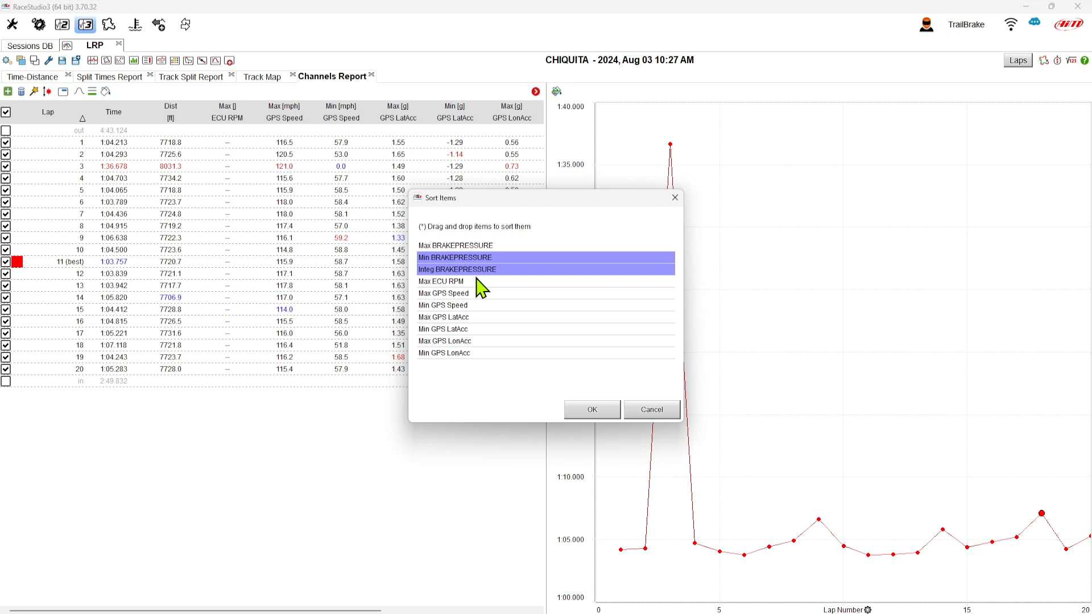
pyautogui.click(592, 410)
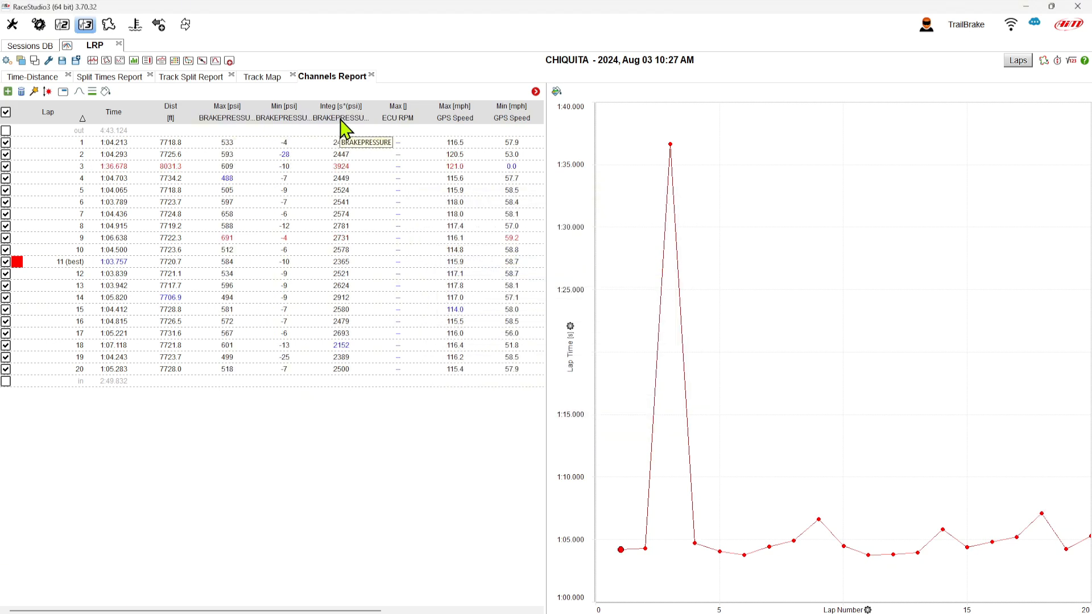
# - Remove the Integ BRAKEPRESSURE report item
pyautogui.click(22, 93)
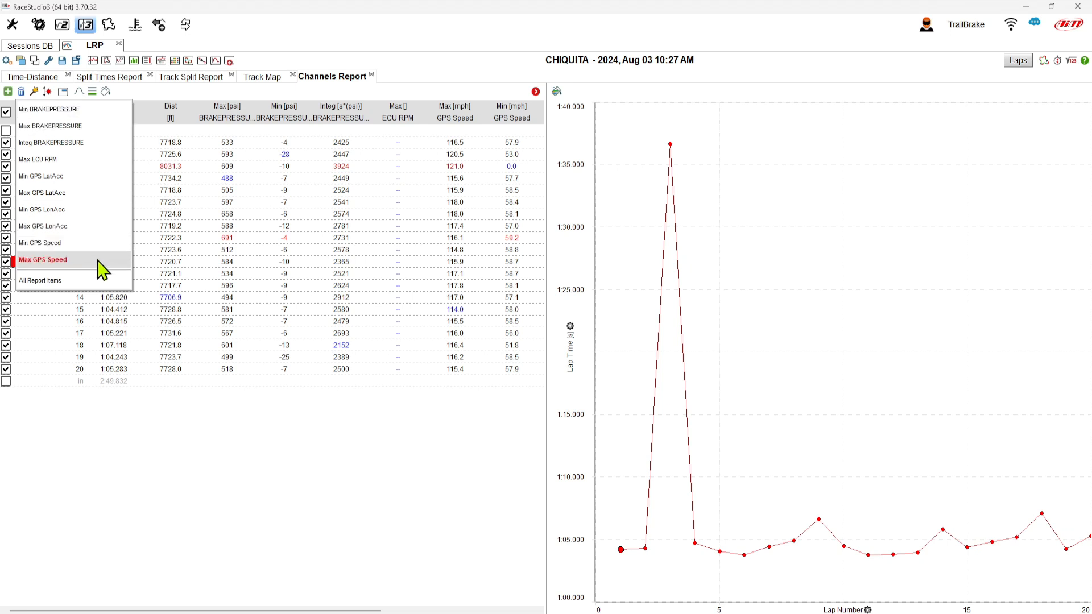
pyautogui.click(51, 143)
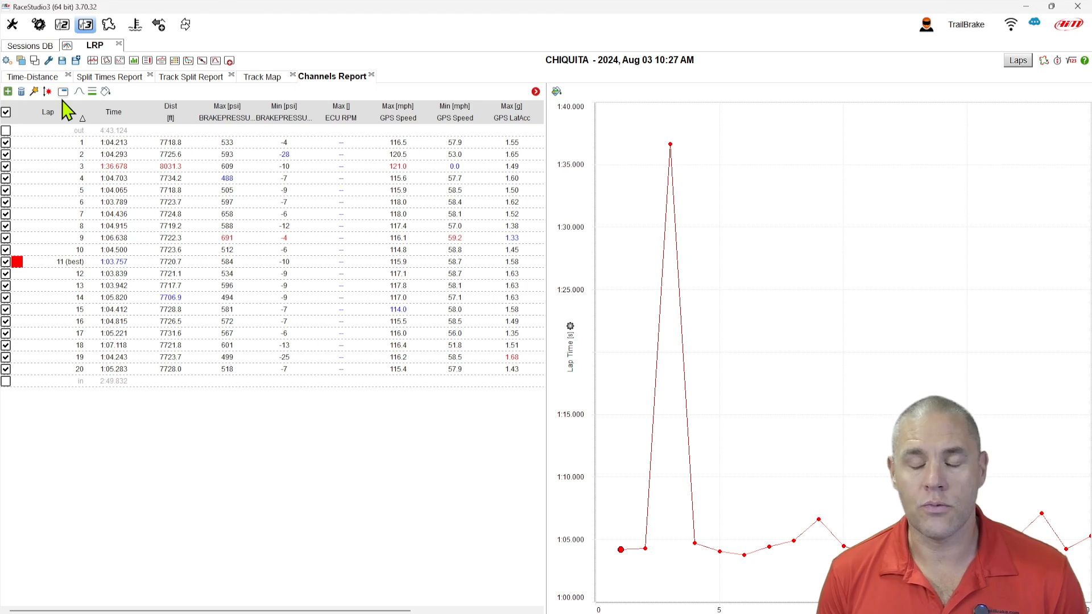
# - Add ThrottlePos as a secondary channel shown beneath each value in the report cells
pyautogui.click(63, 92)
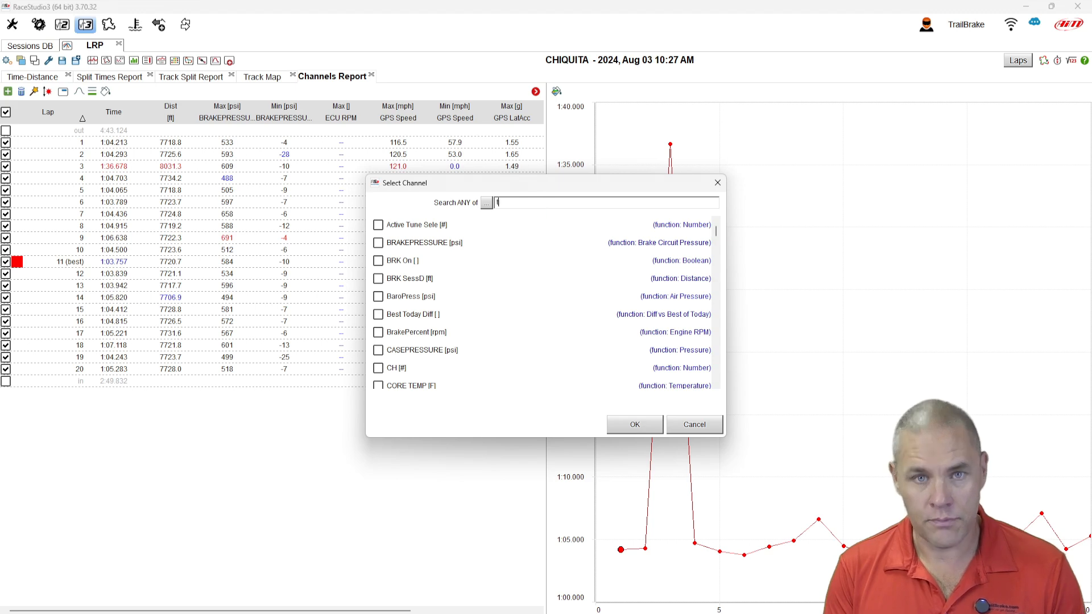
pyautogui.write('throttle')
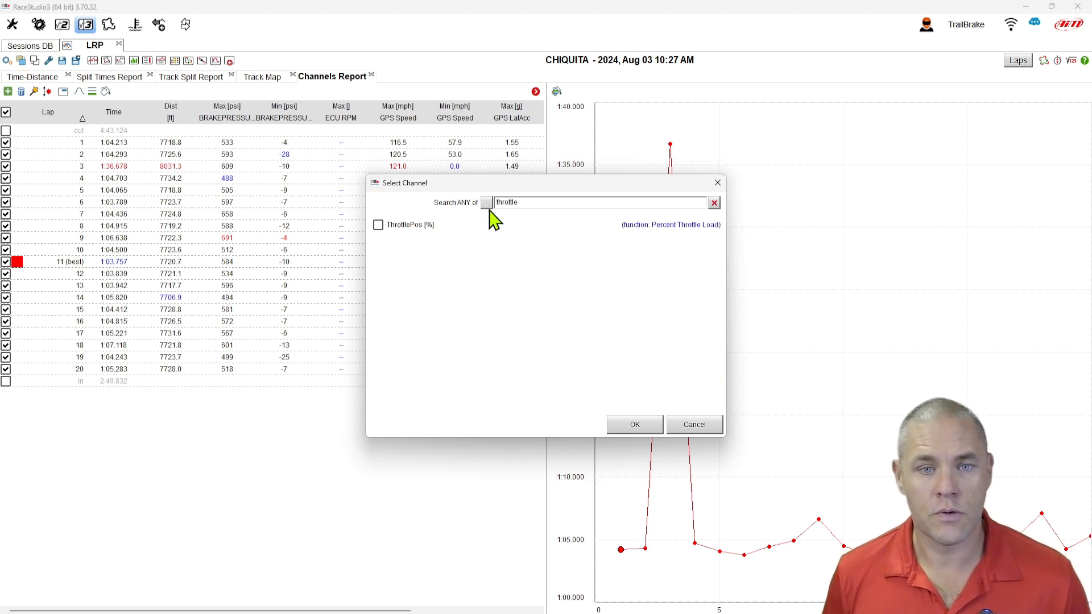
pyautogui.click(379, 226)
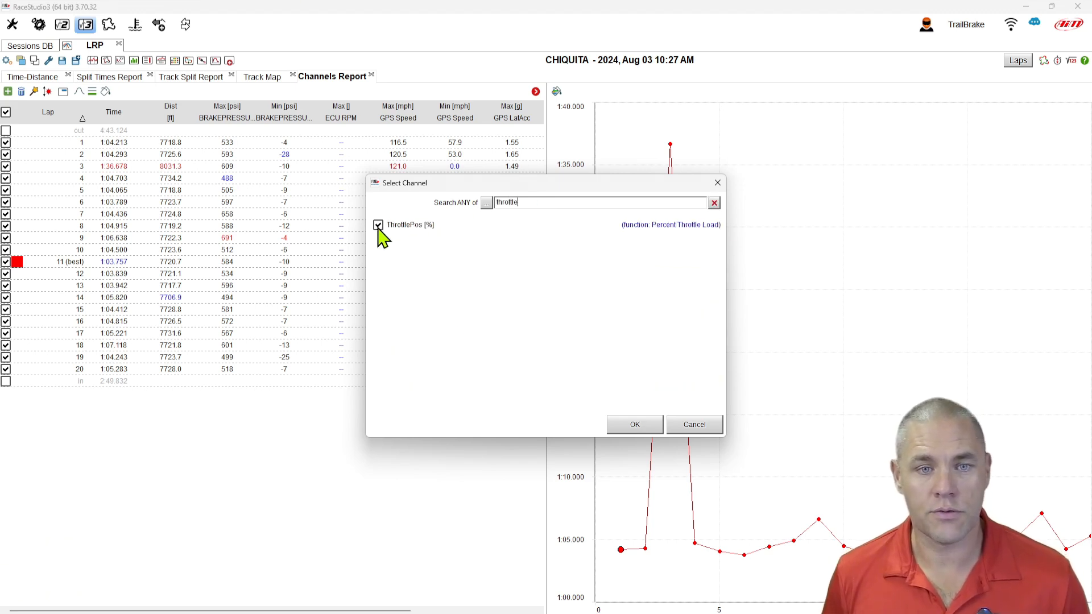
pyautogui.click(635, 425)
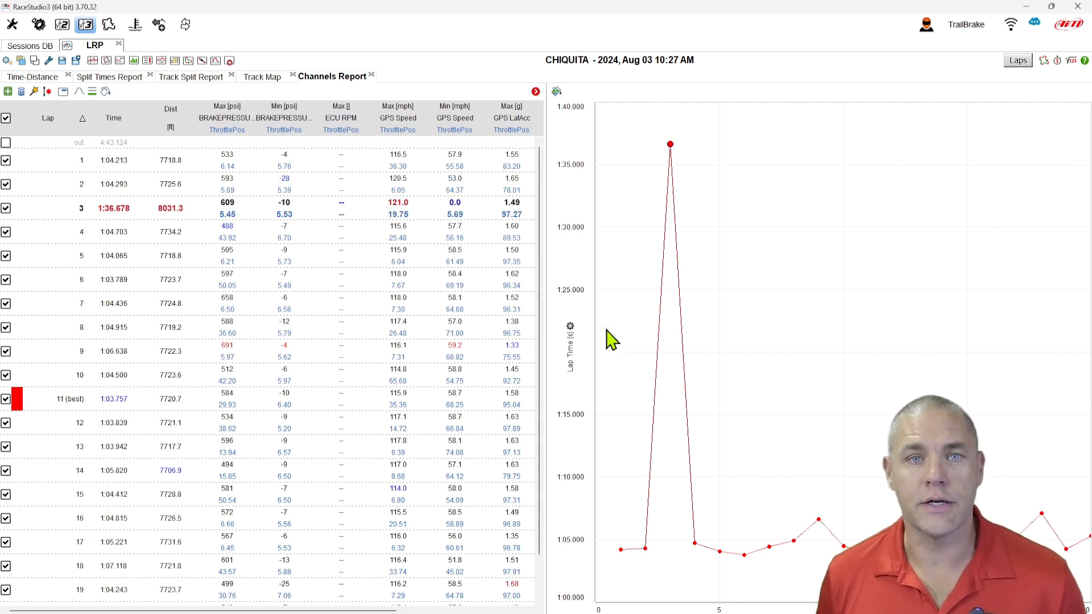
# - Remove the ThrottlePos secondary channel from the report cells
pyautogui.click(62, 91)
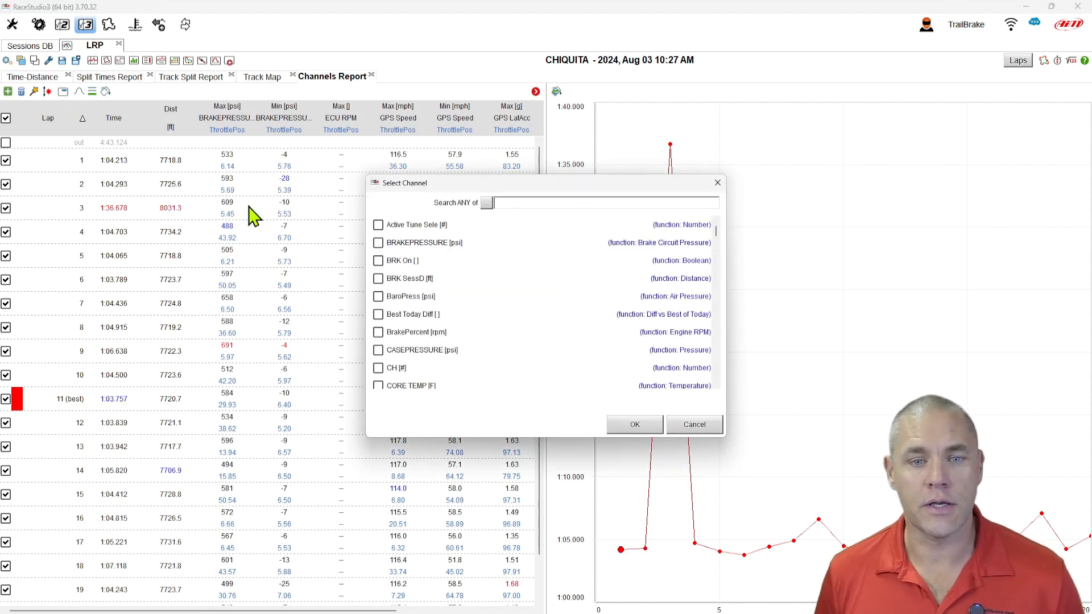
pyautogui.scroll(-10, 455, 316)
pyautogui.scroll(-10, 442, 323)
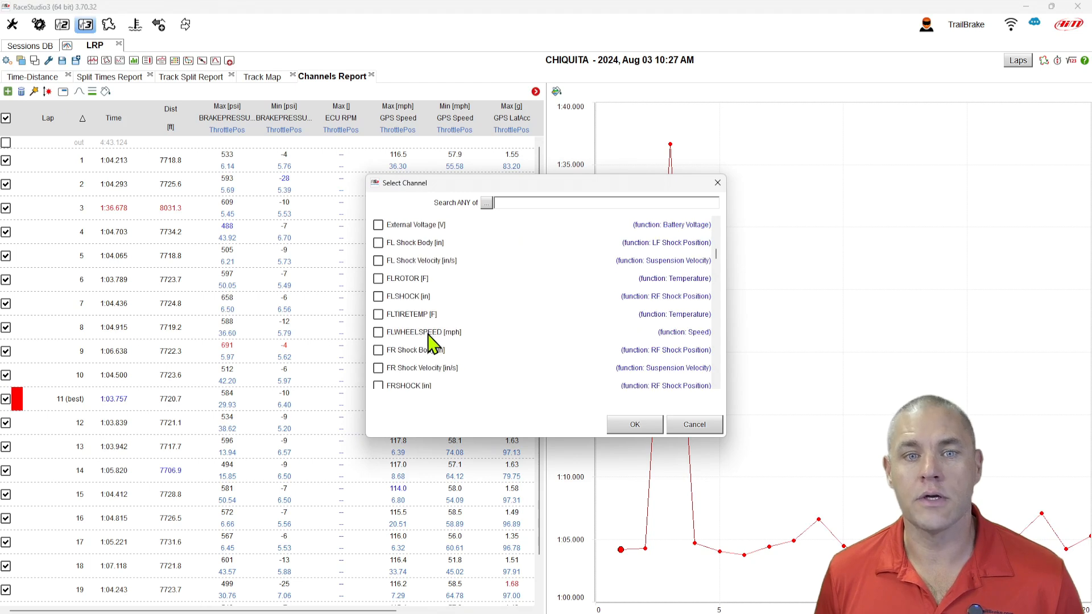
pyautogui.scroll(-15, 429, 341)
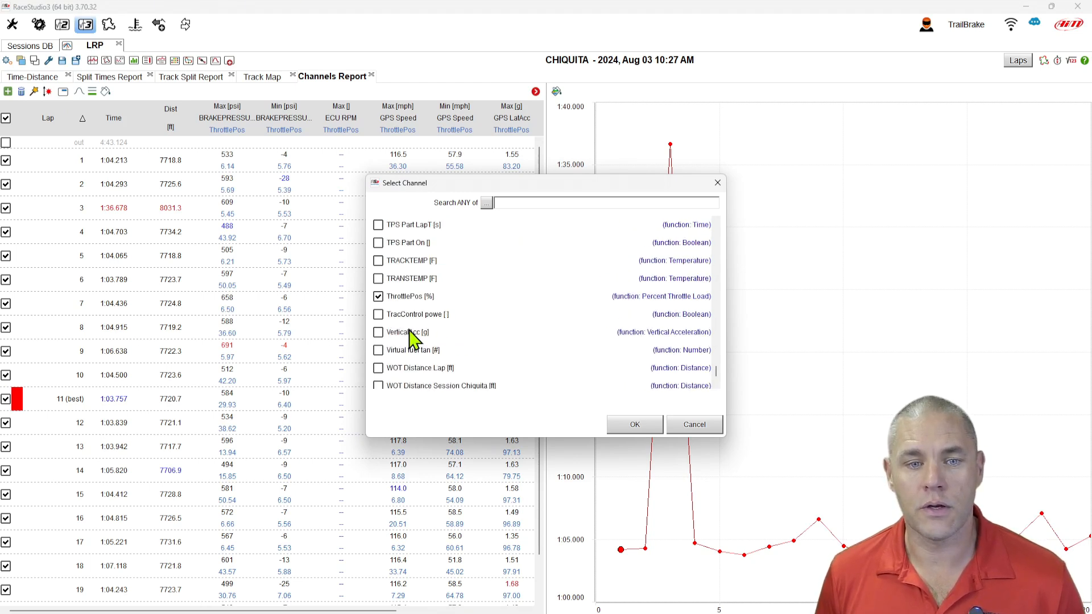
pyautogui.click(379, 297)
pyautogui.click(631, 424)
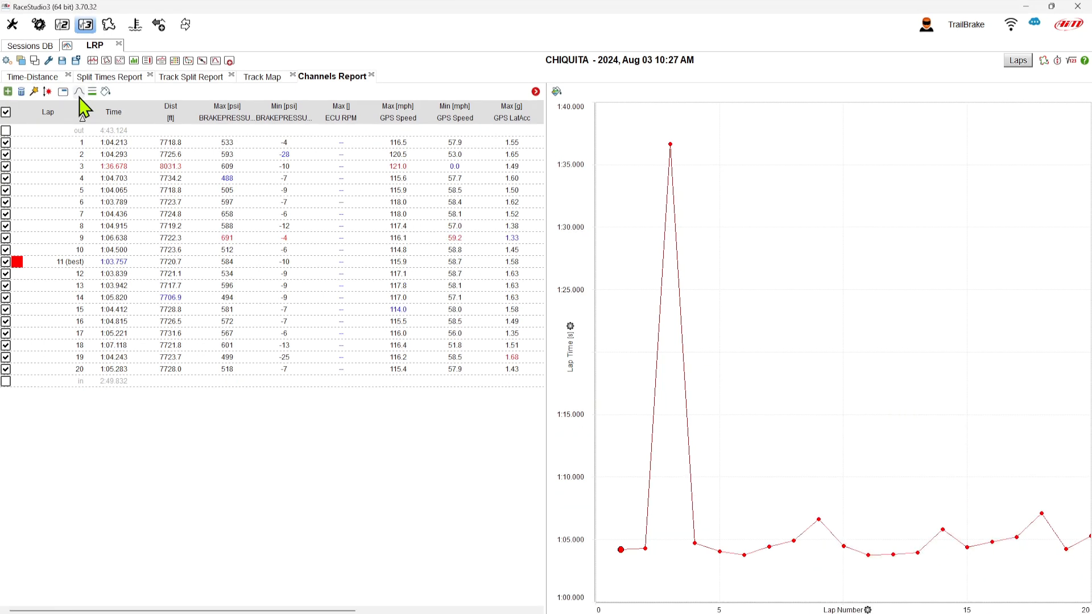
# - Show the average, maximum, minimum and standard deviation summary rows below the laps and review them across the columns
pyautogui.click(79, 91)
pyautogui.click(98, 127)
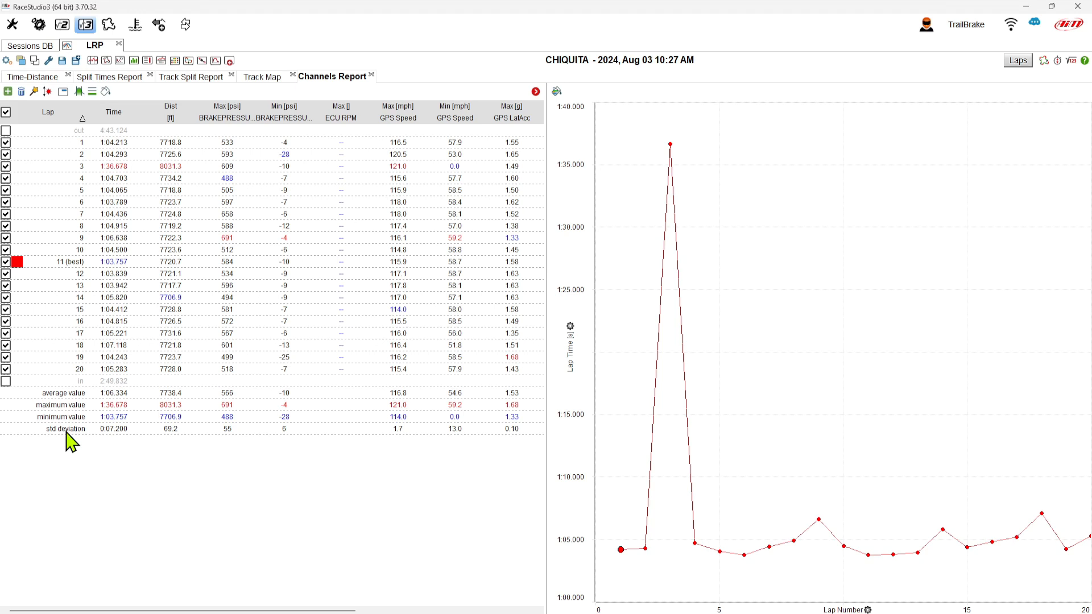
pyautogui.moveTo(322, 610); pyautogui.dragTo(509, 611)
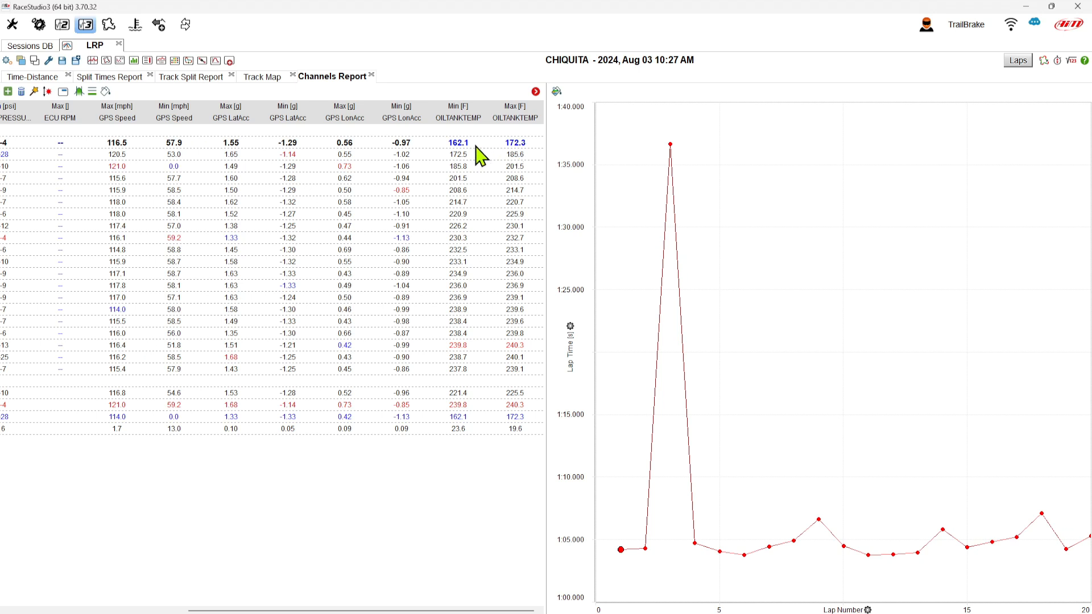
pyautogui.click(461, 347)
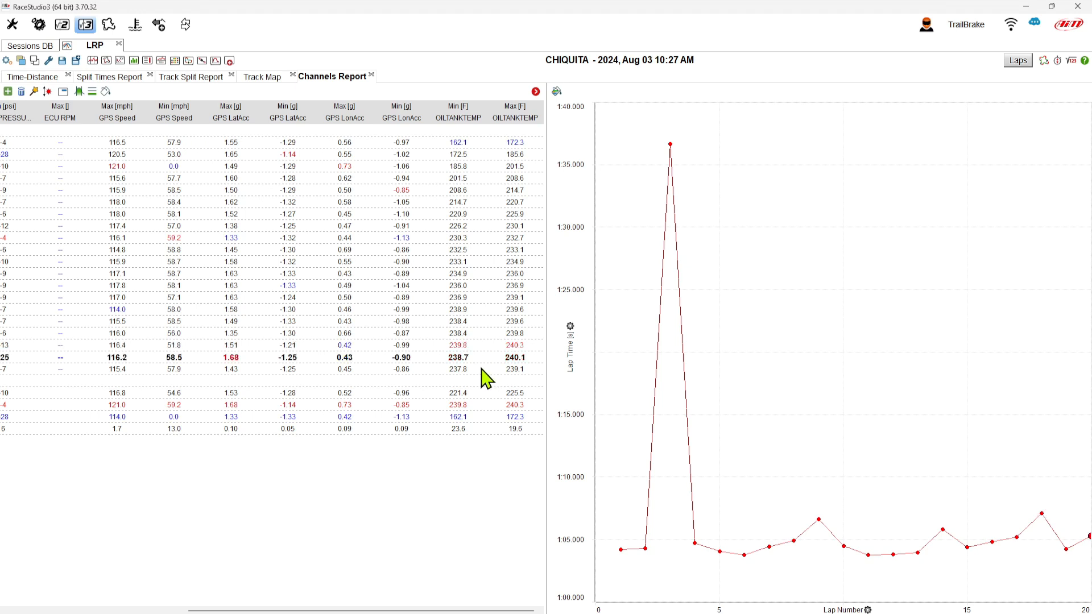
pyautogui.click(485, 394)
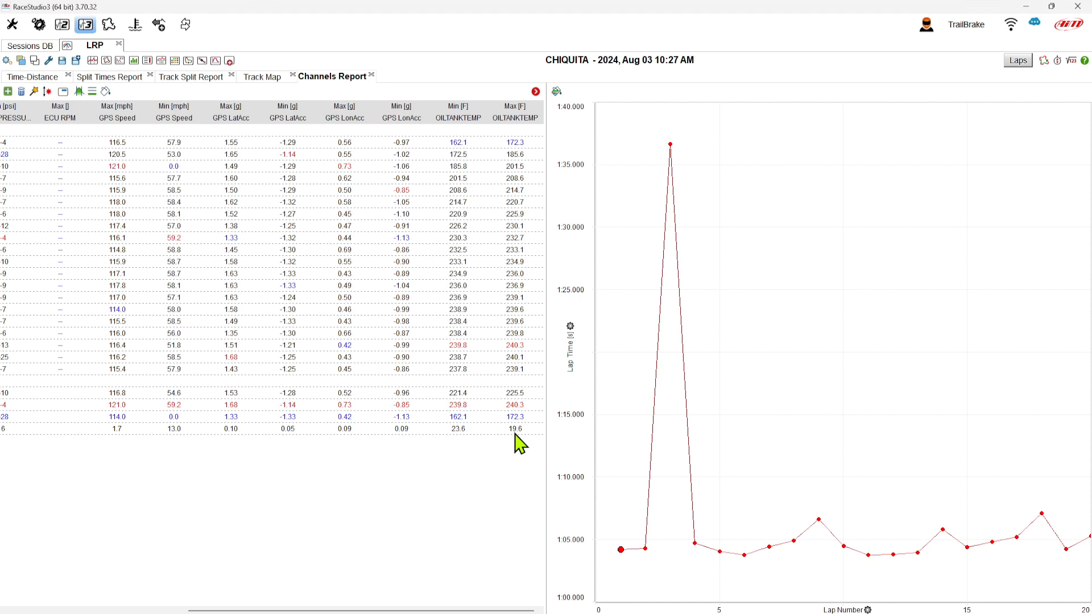
pyautogui.click(516, 358)
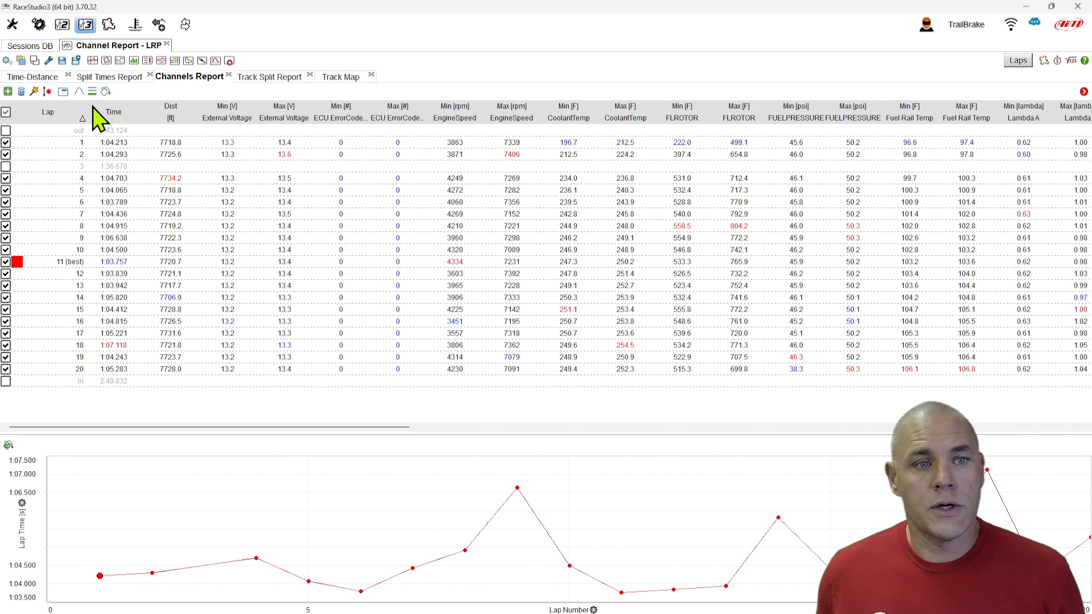
# - Break the report into whole-lap and per-split sections, then return to the Channels Report
pyautogui.click(92, 94)
pyautogui.click(134, 126)
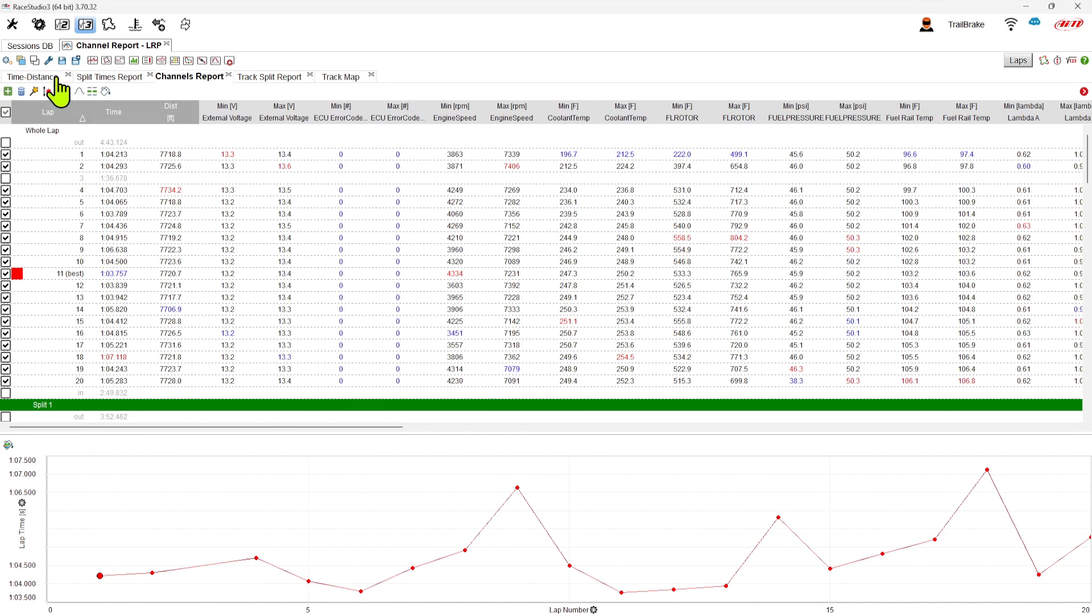
pyautogui.click(31, 77)
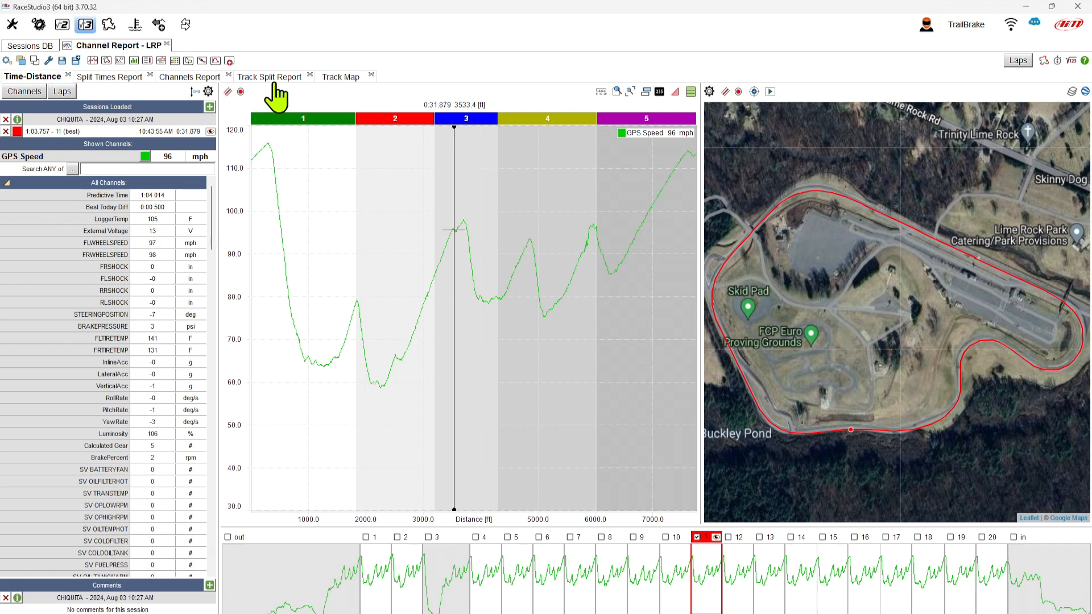
pyautogui.click(192, 77)
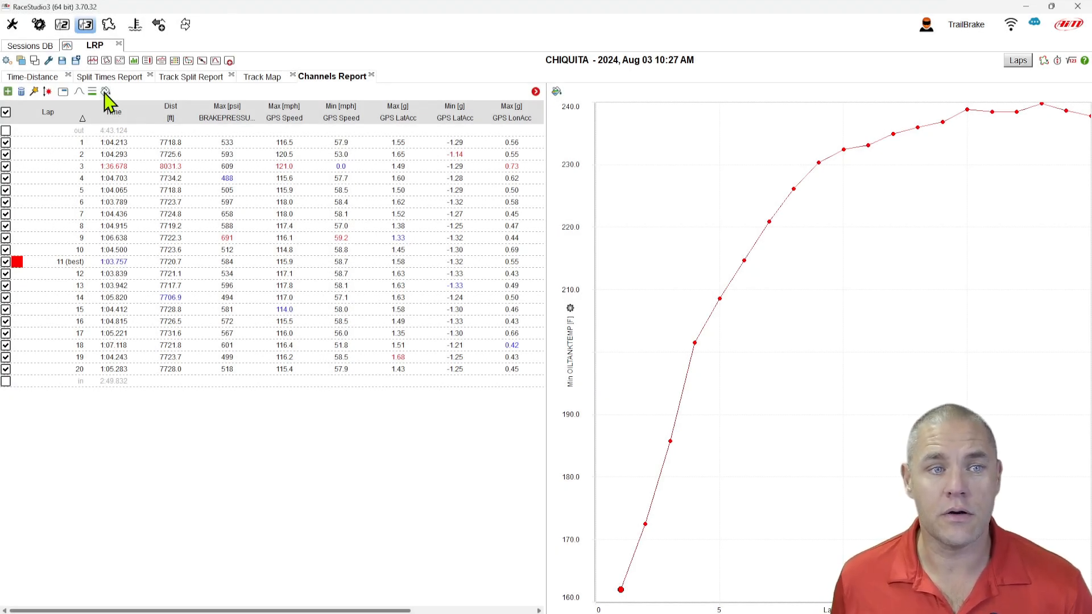
# - Change the report cell style to colored by value, then to histogram bars based on their values
pyautogui.click(105, 91)
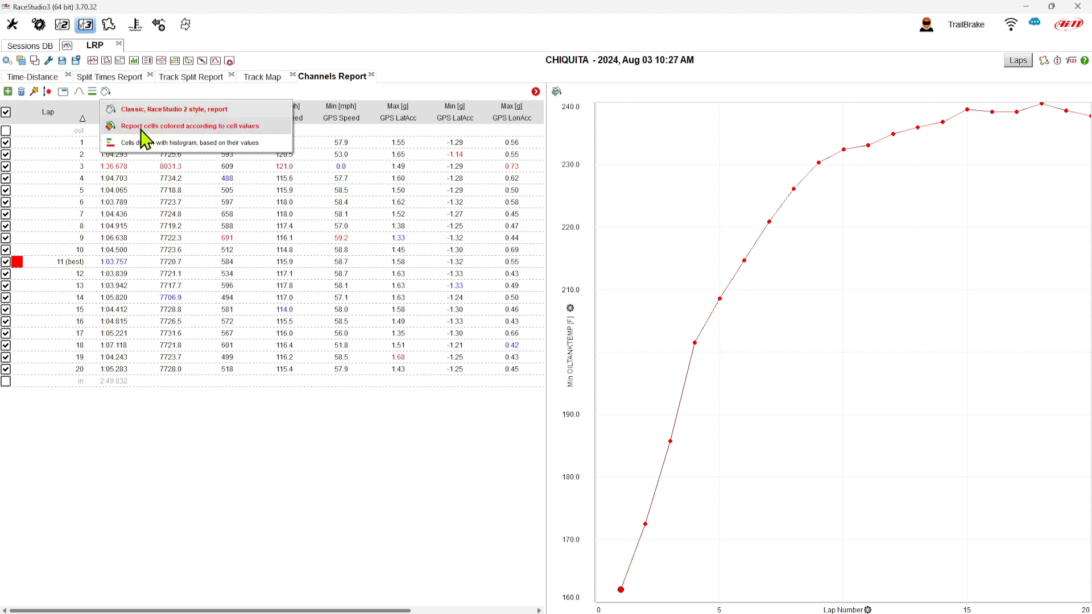
pyautogui.click(145, 127)
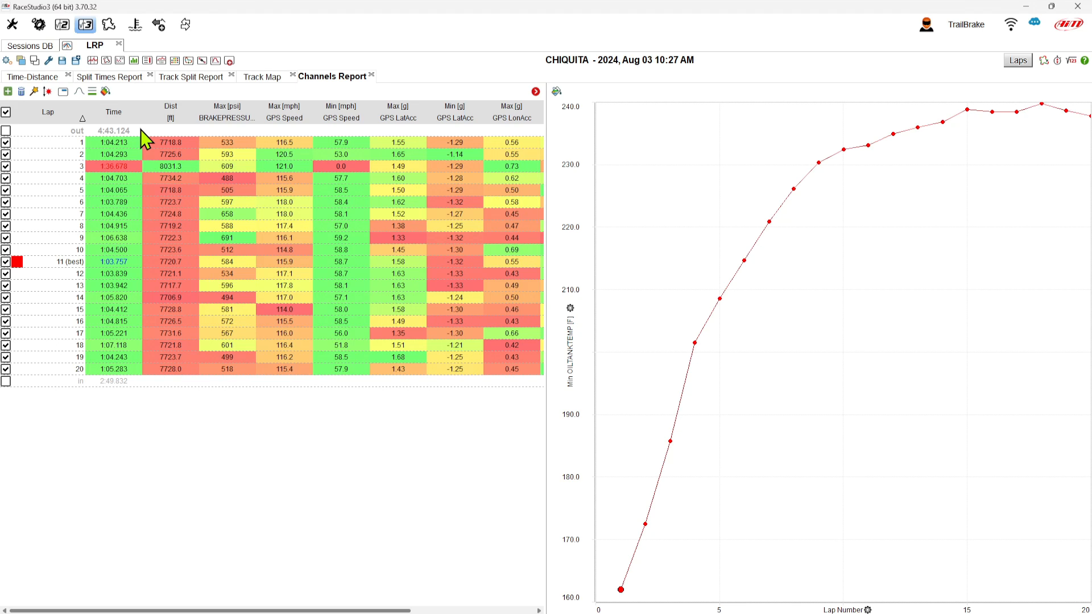
pyautogui.click(105, 91)
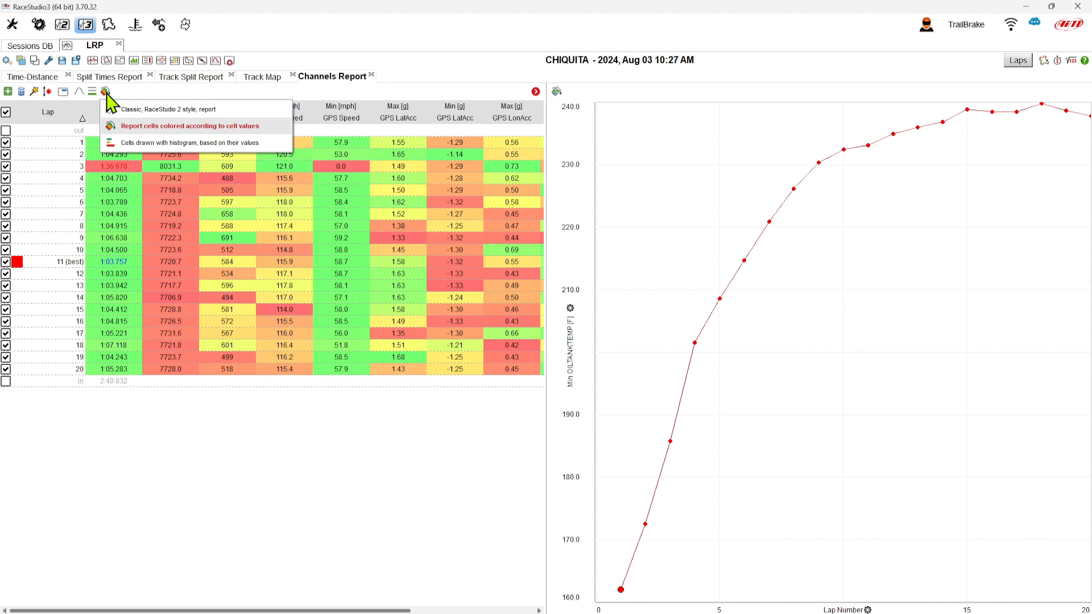
pyautogui.click(169, 142)
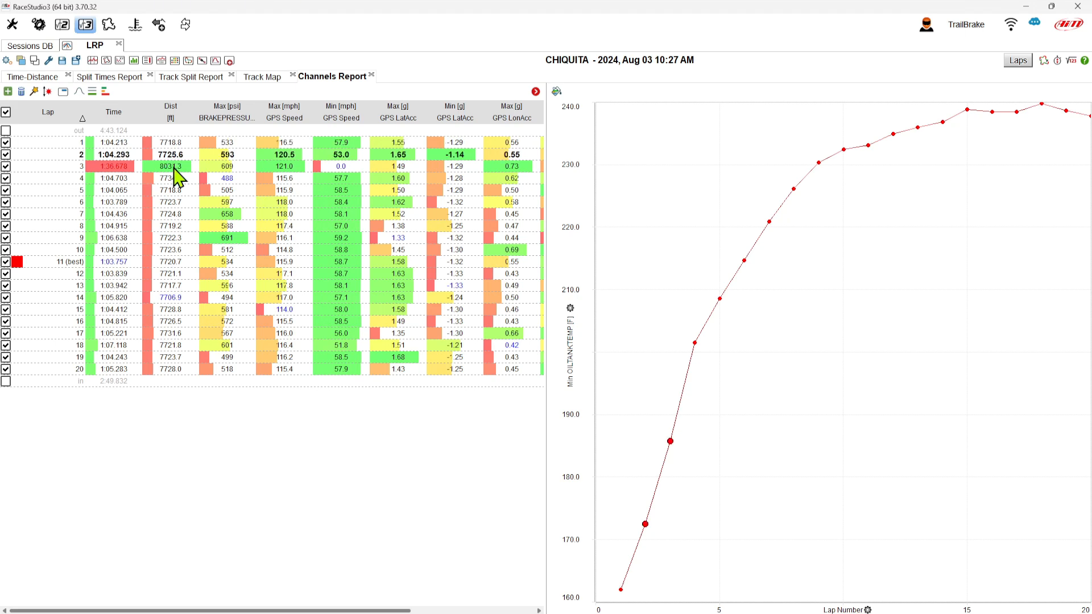
# - Exclude lap 3 from the report and export the Channels Report to a file
pyautogui.click(174, 171)
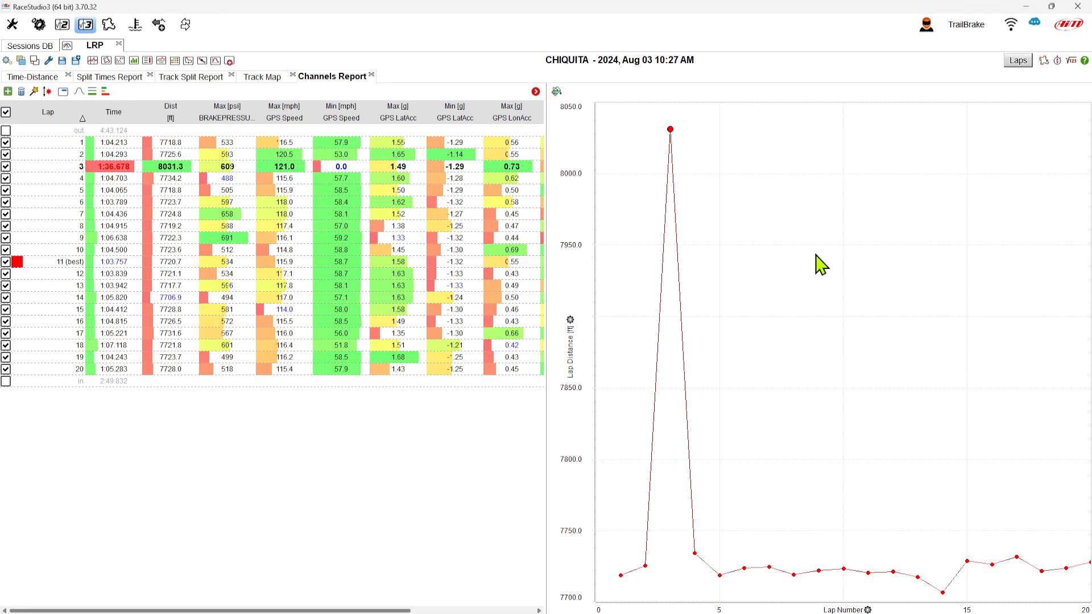
pyautogui.click(6, 167)
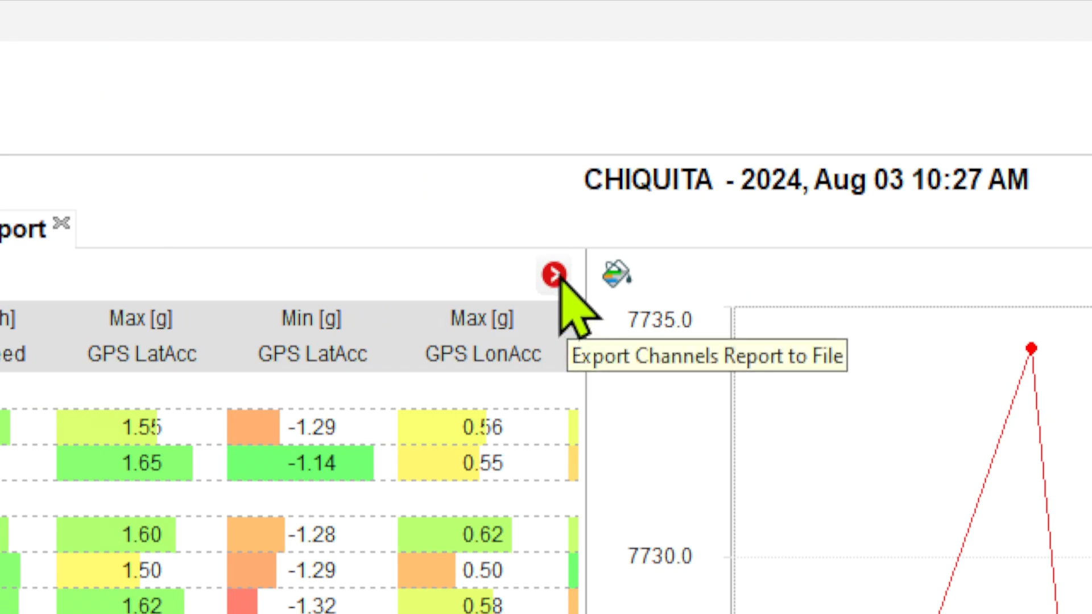
pyautogui.click(555, 275)
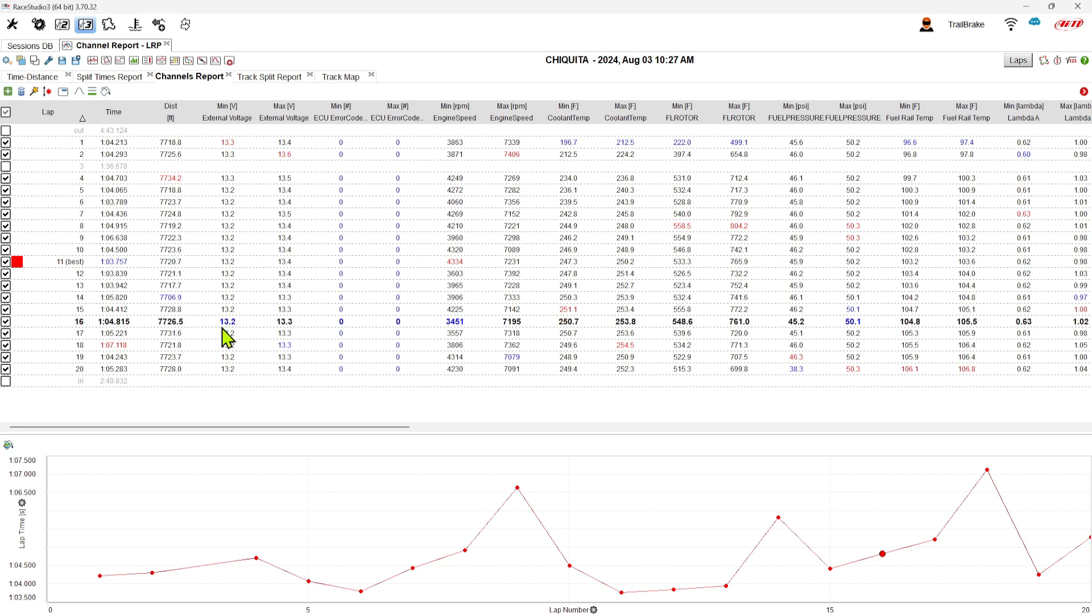
# - Plot the lap trends of the coolant temperature, rotor temperature and fuel pressure columns in the chart
pyautogui.click(215, 369)
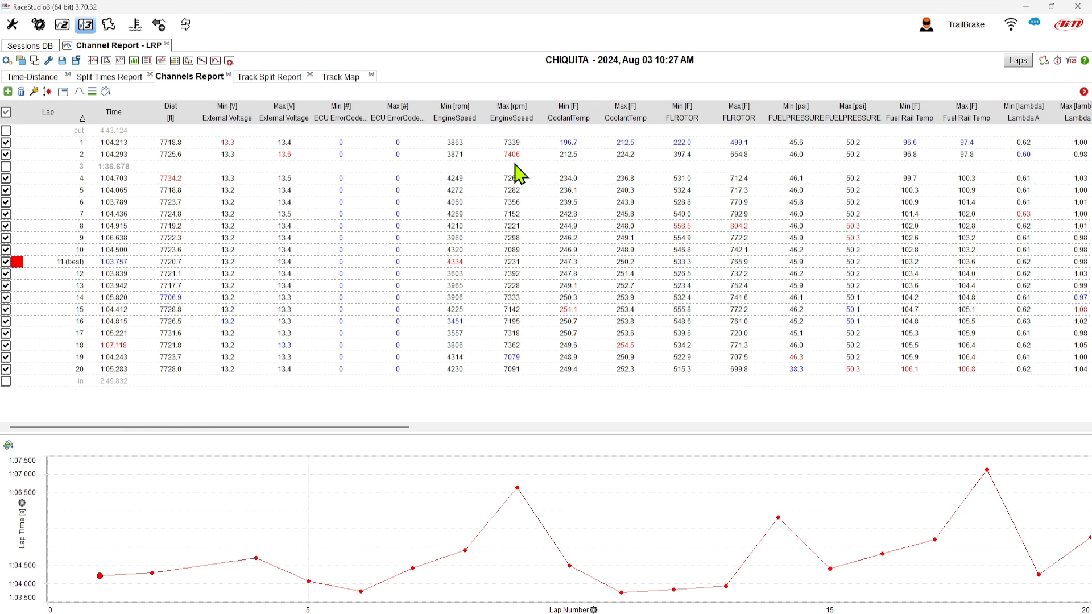
pyautogui.click(567, 312)
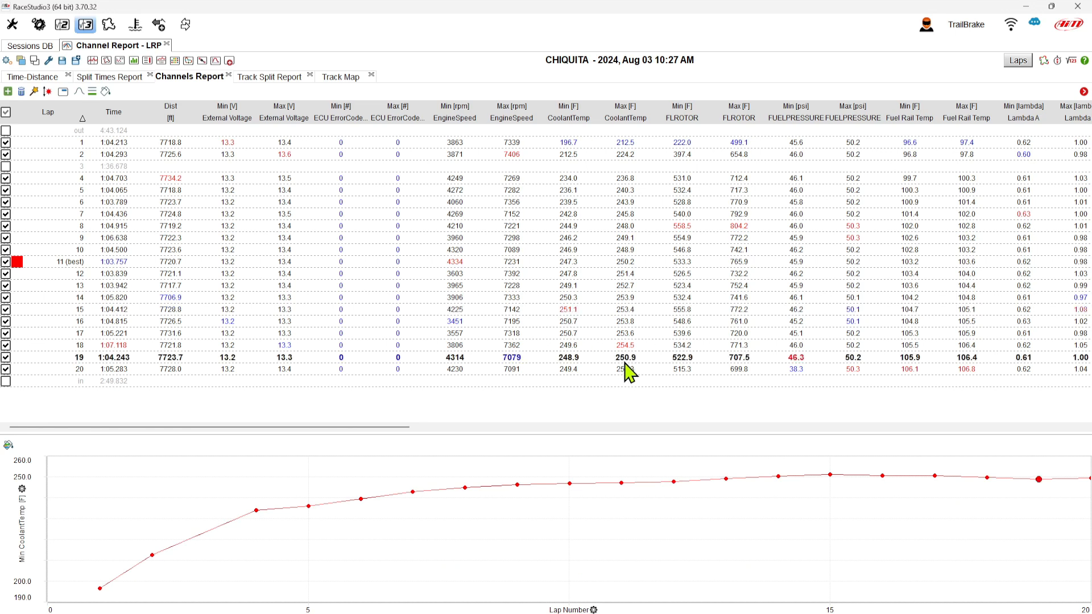
pyautogui.click(629, 348)
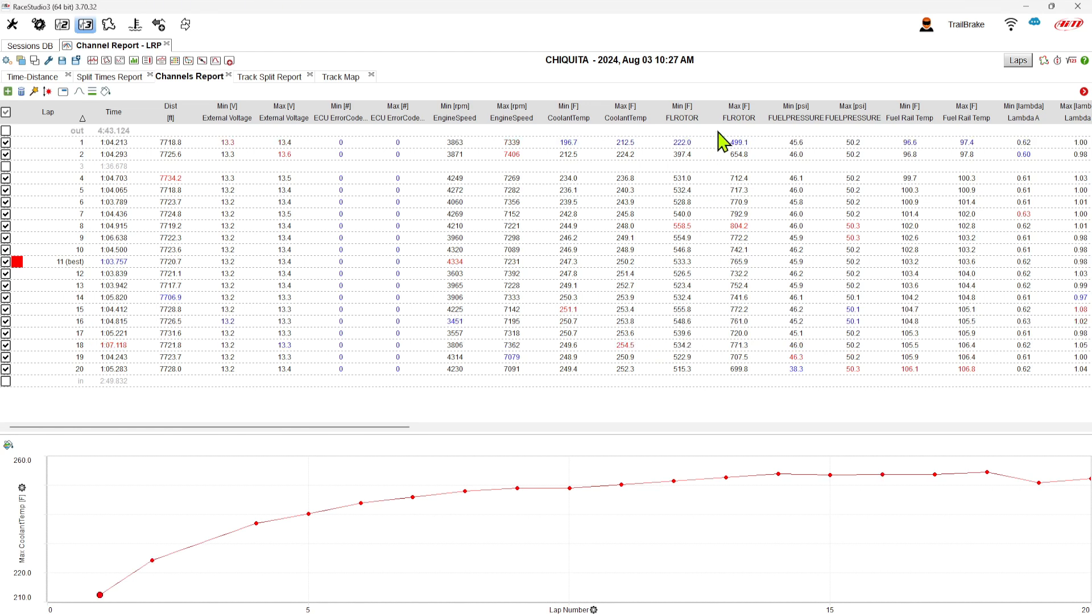
pyautogui.click(739, 298)
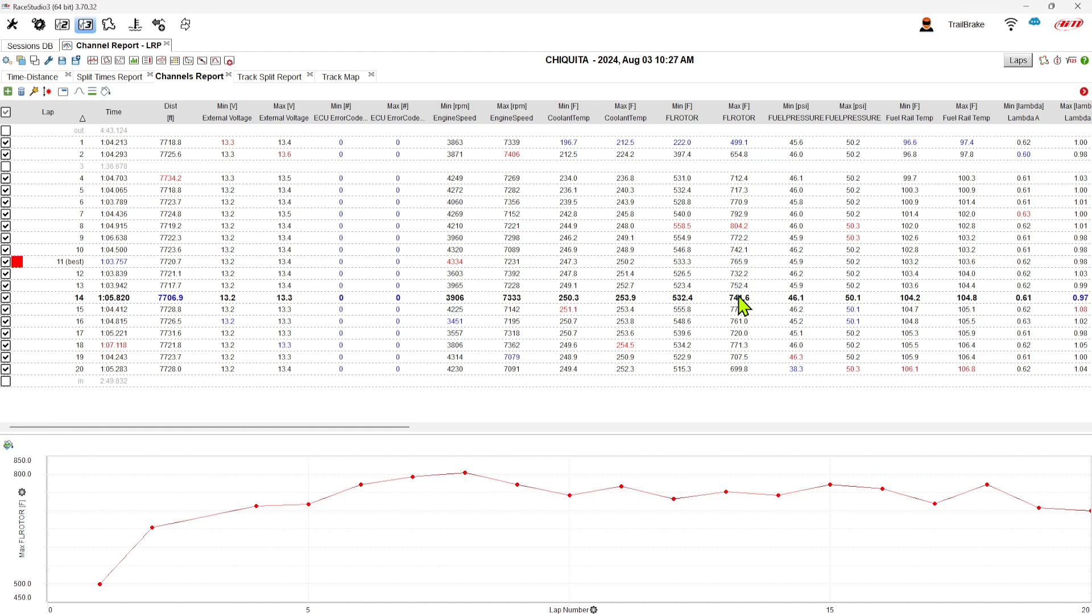
pyautogui.click(852, 291)
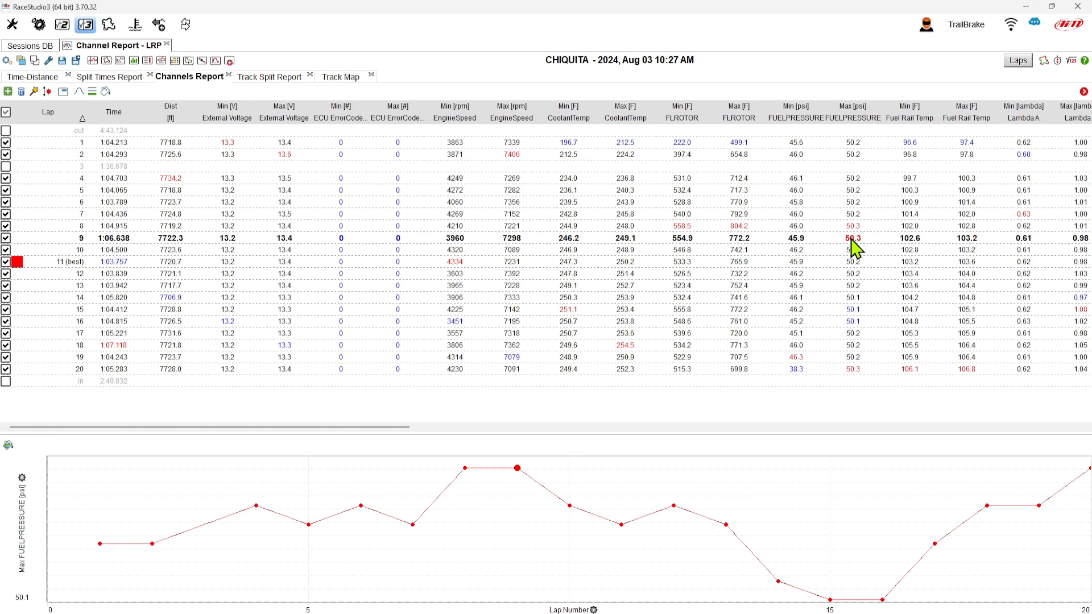
# - Scroll across the report and plot the oil filter temperature, oil pressure and tyre pressure columns' lap trends
pyautogui.moveTo(386, 430); pyautogui.dragTo(616, 437)
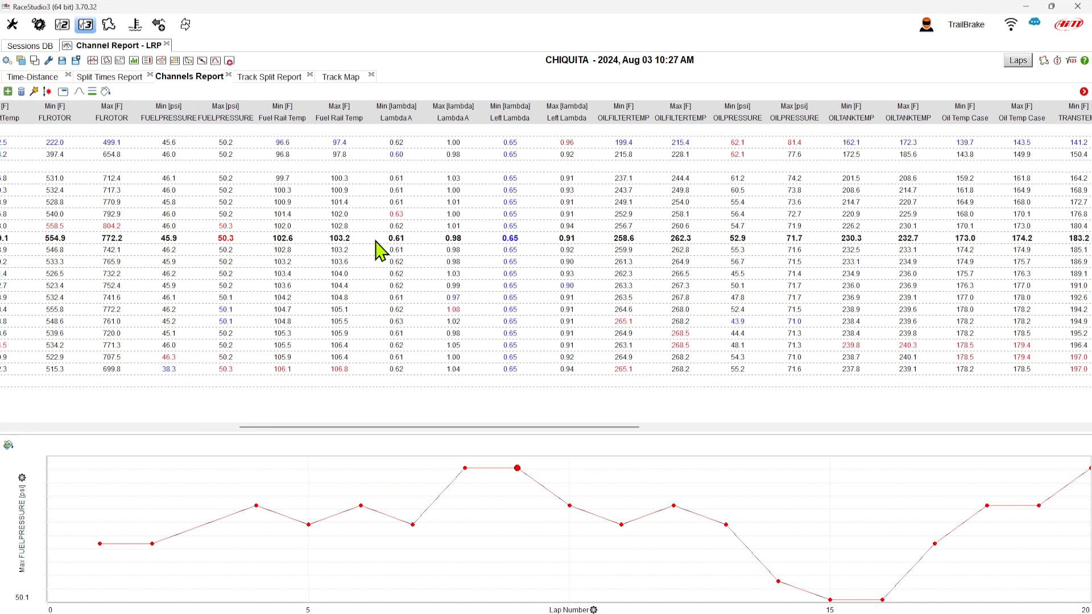
pyautogui.click(330, 346)
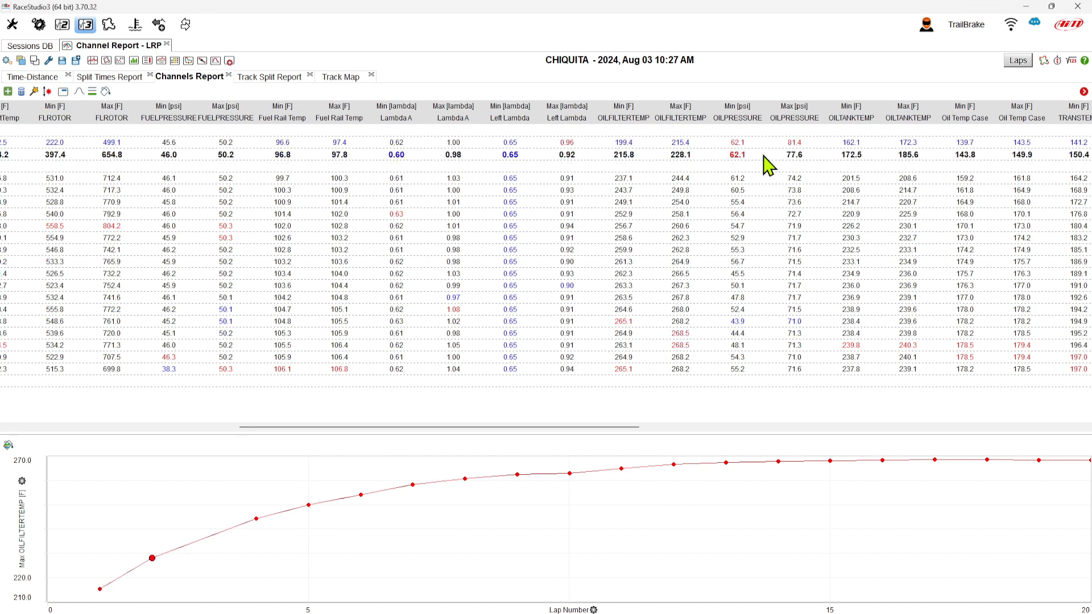
pyautogui.click(738, 330)
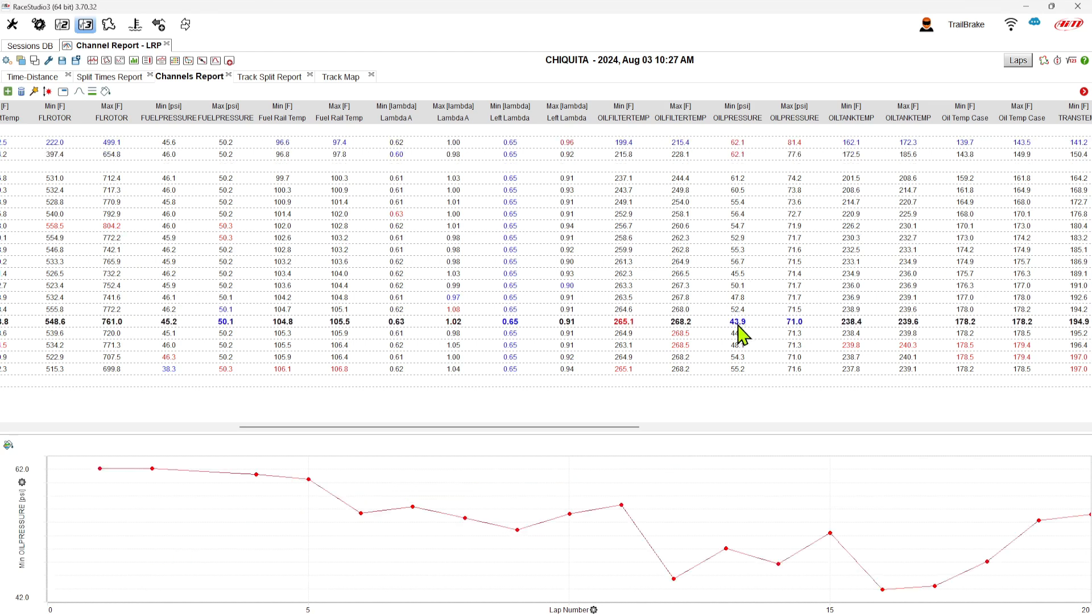
pyautogui.click(799, 323)
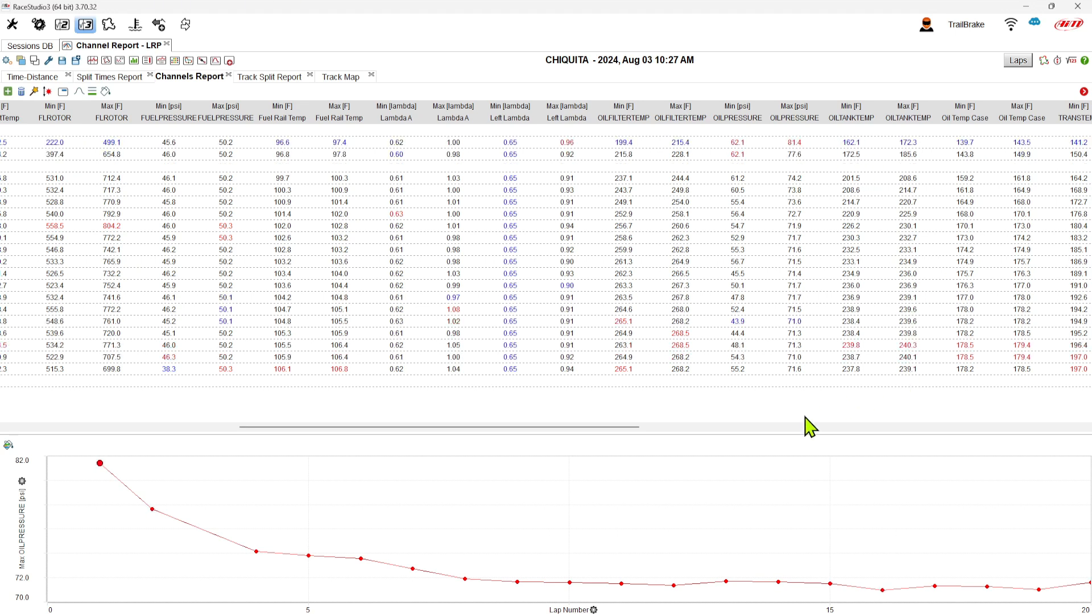
pyautogui.moveTo(622, 427); pyautogui.dragTo(849, 442)
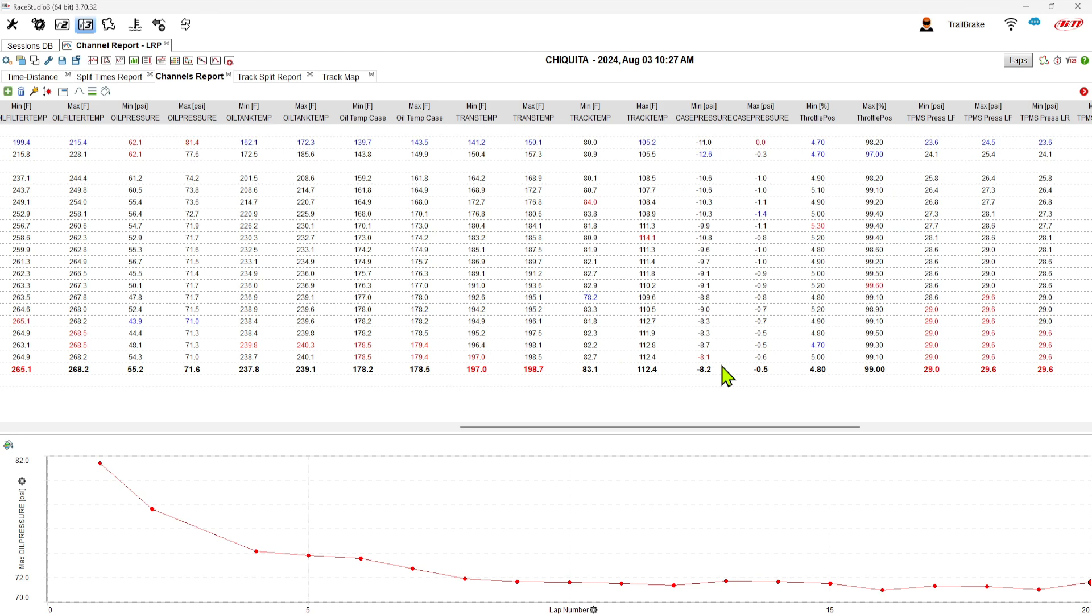
pyautogui.moveTo(724, 427); pyautogui.dragTo(906, 426)
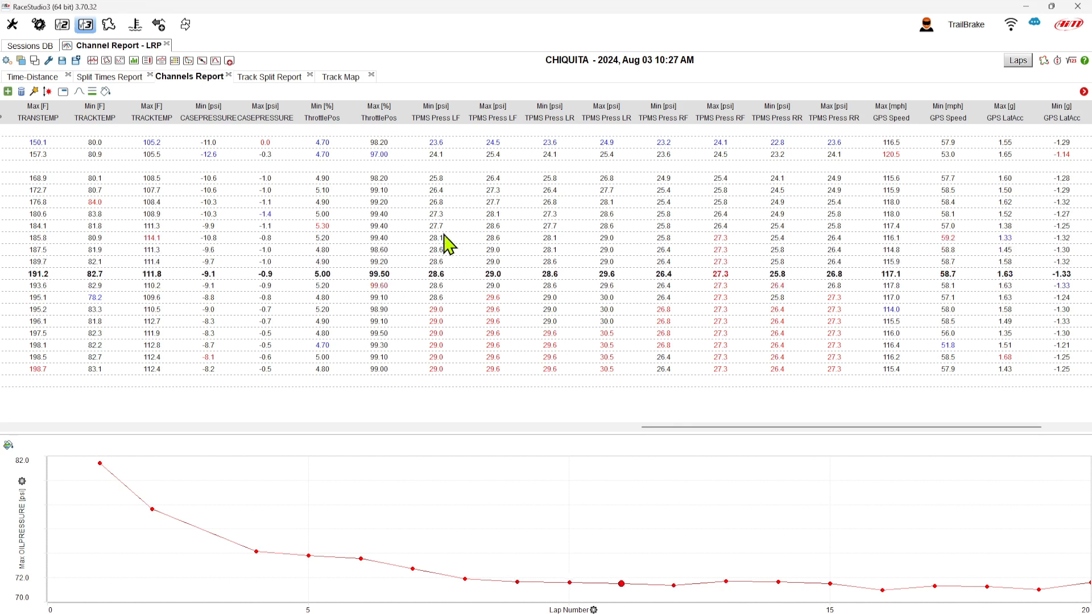
pyautogui.click(493, 191)
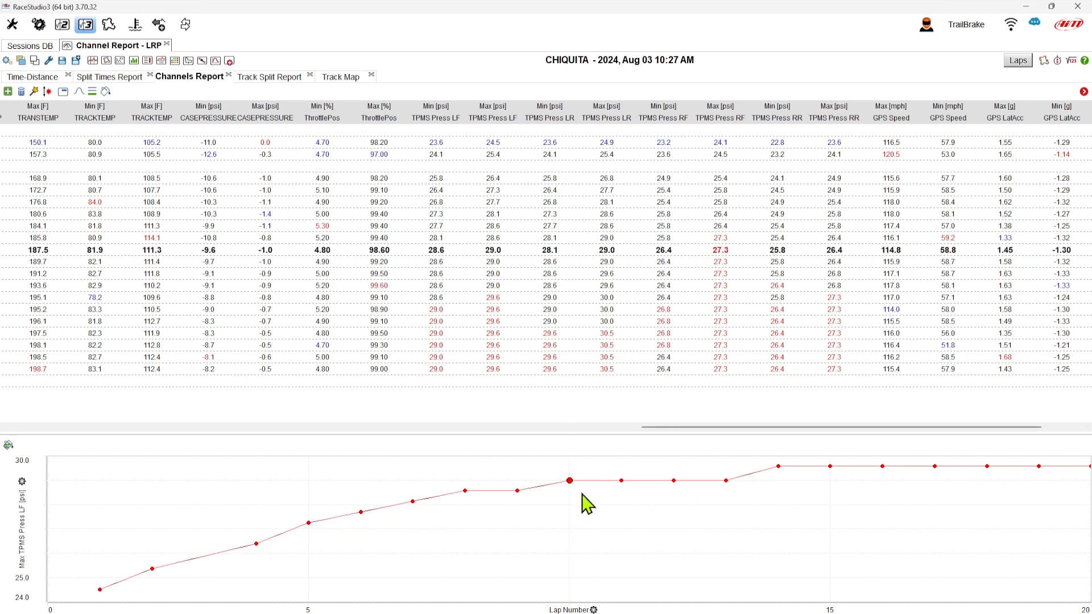
# - Plot the lap trends of the minimum and maximum TPMS Press LR columns and the minimum TPMS Press RF column
pyautogui.click(554, 229)
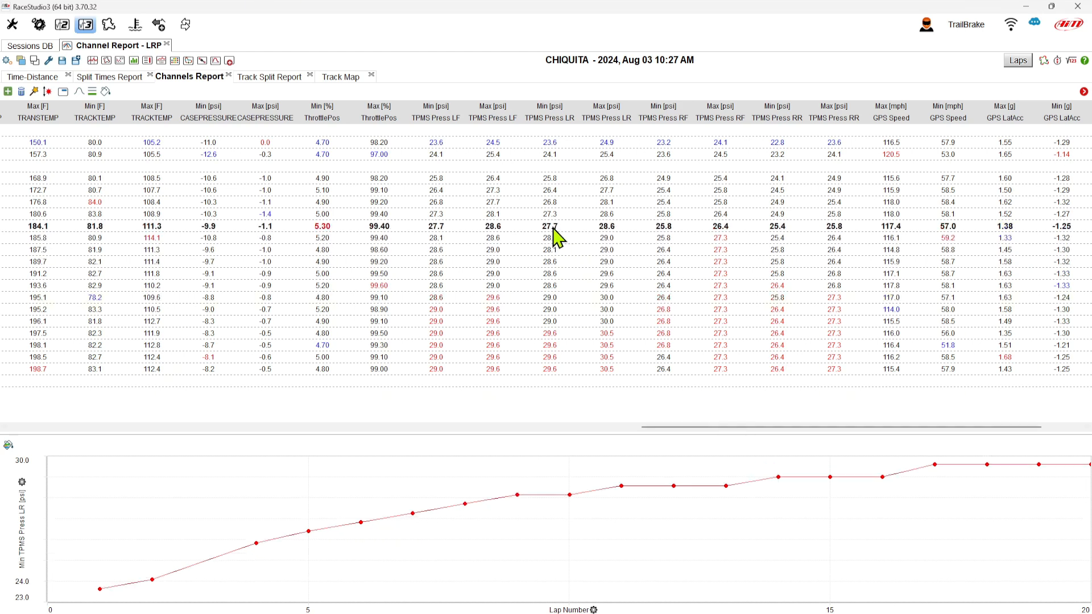
pyautogui.click(608, 235)
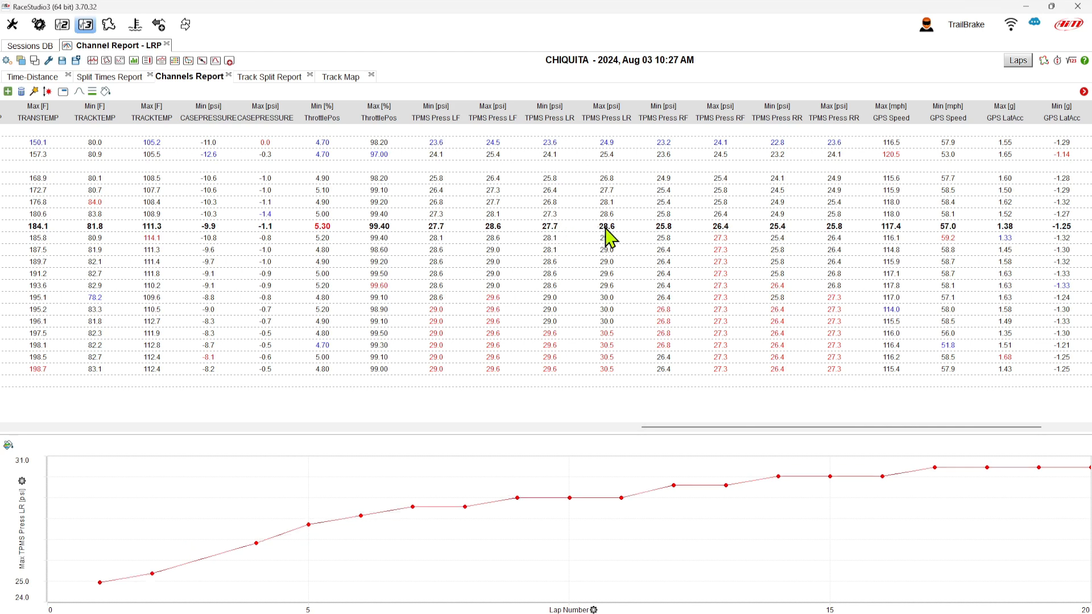
pyautogui.click(663, 223)
# - Scroll further across the report and plot the GPS Speed, GPS LatAcc and GPS LonAcc columns' lap trends
pyautogui.moveTo(814, 427); pyautogui.dragTo(873, 427)
pyautogui.click(788, 300)
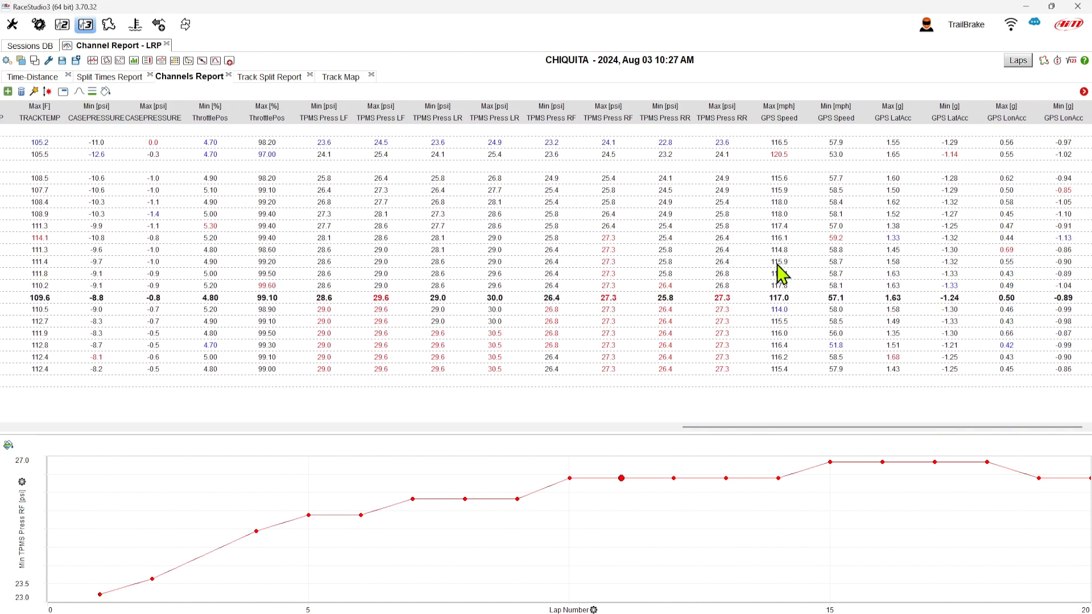
pyautogui.click(779, 154)
pyautogui.click(781, 191)
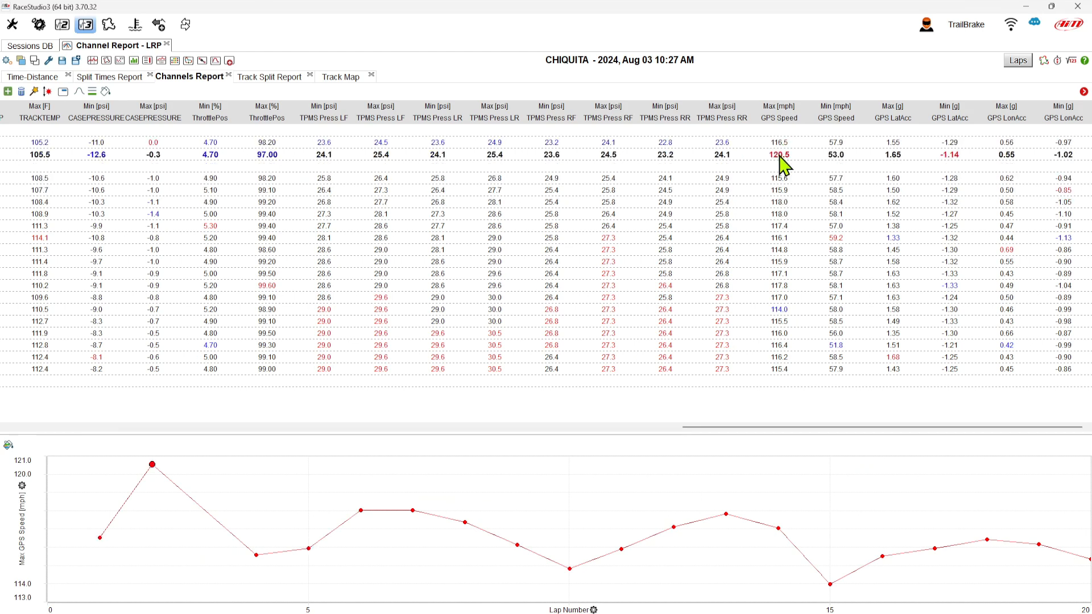
pyautogui.click(895, 228)
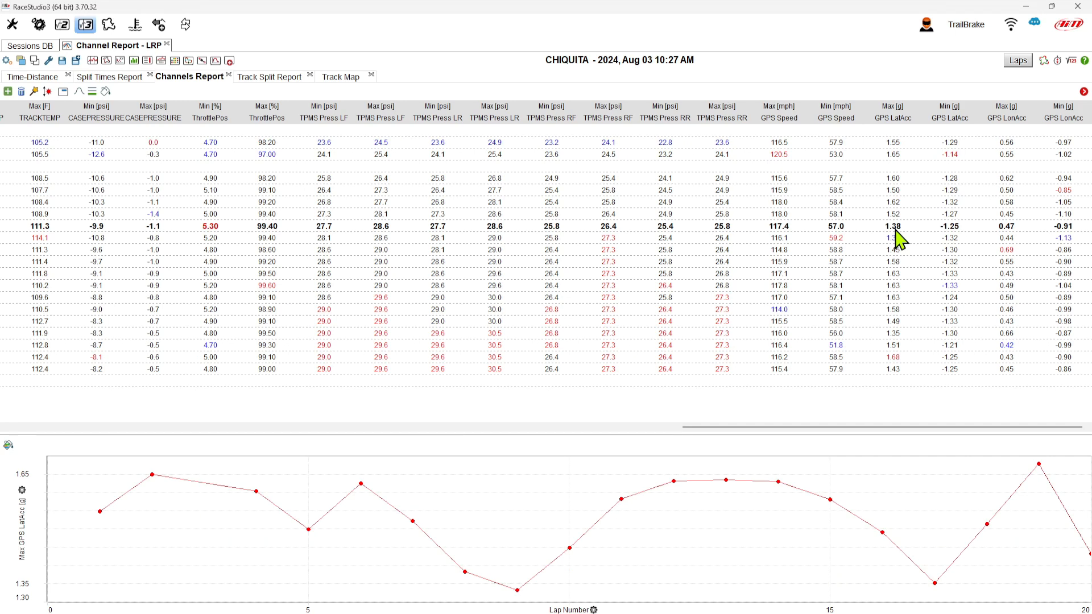
pyautogui.click(959, 203)
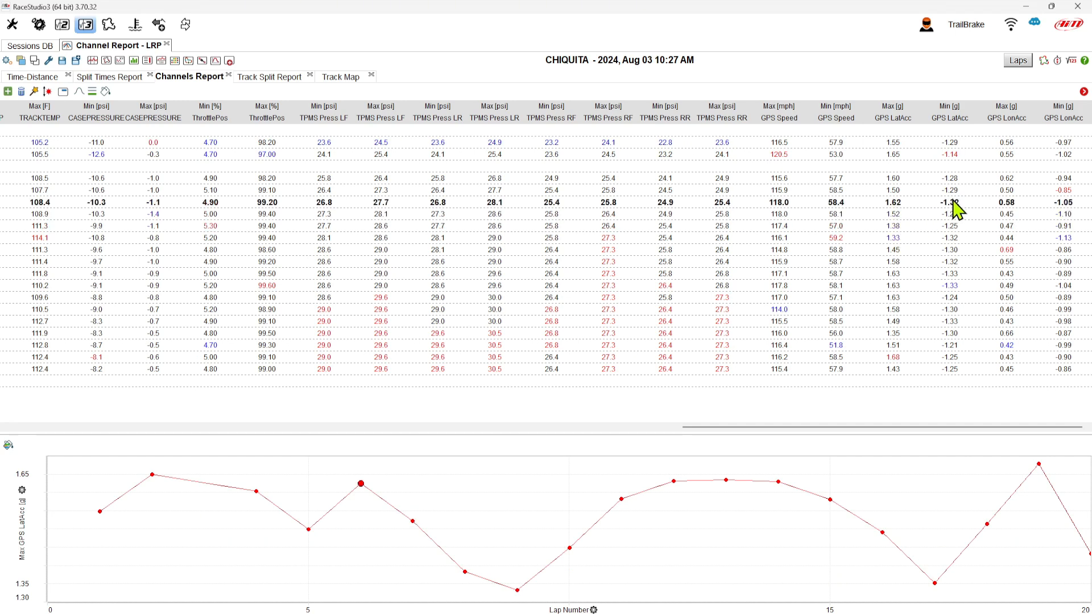
pyautogui.click(1007, 182)
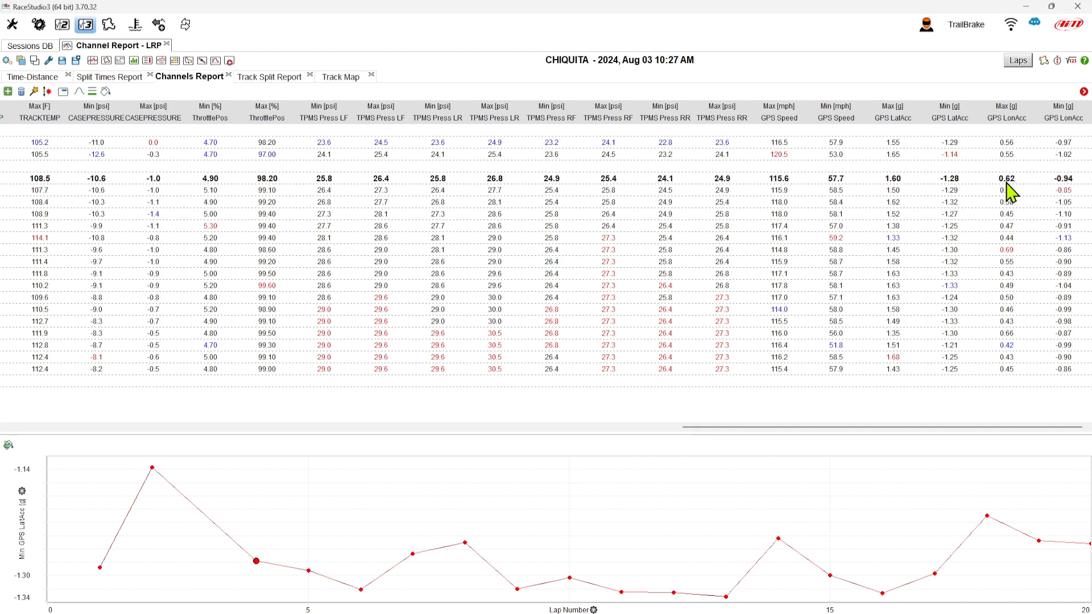
pyautogui.click(1008, 194)
pyautogui.click(1008, 193)
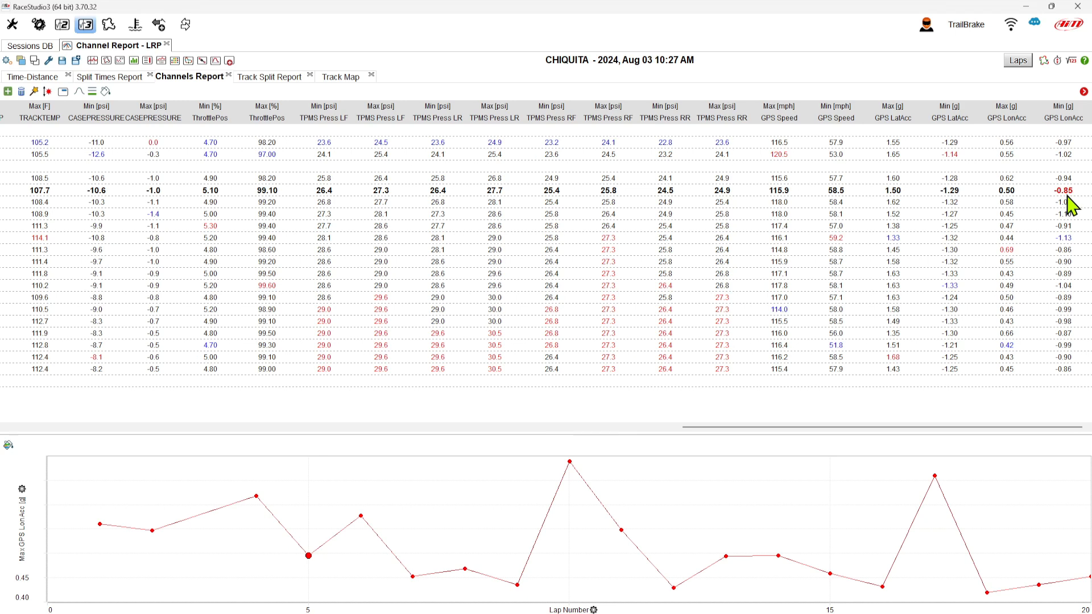
pyautogui.click(1068, 196)
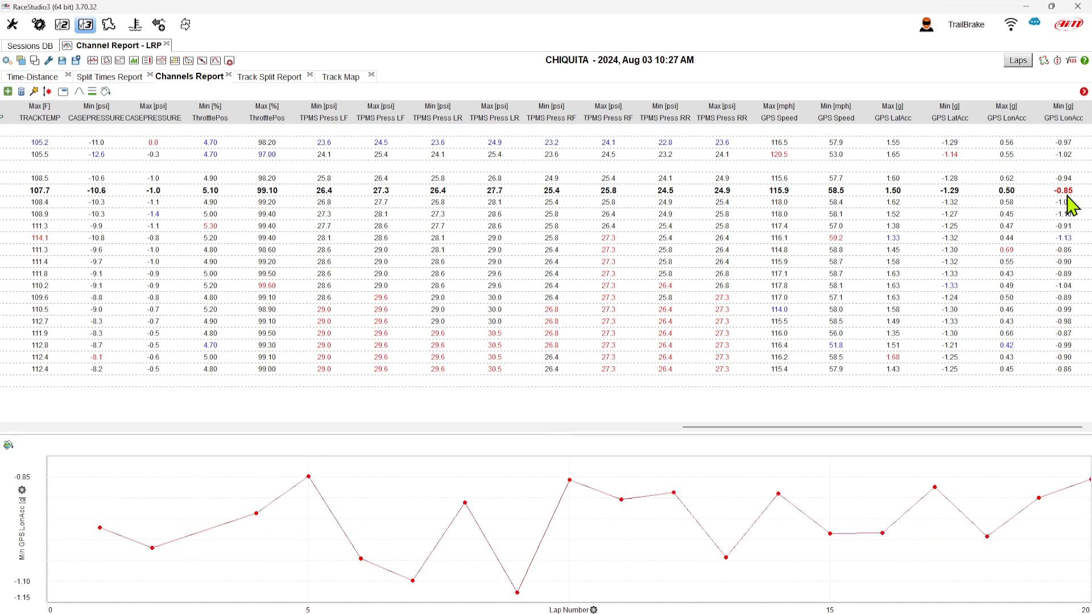